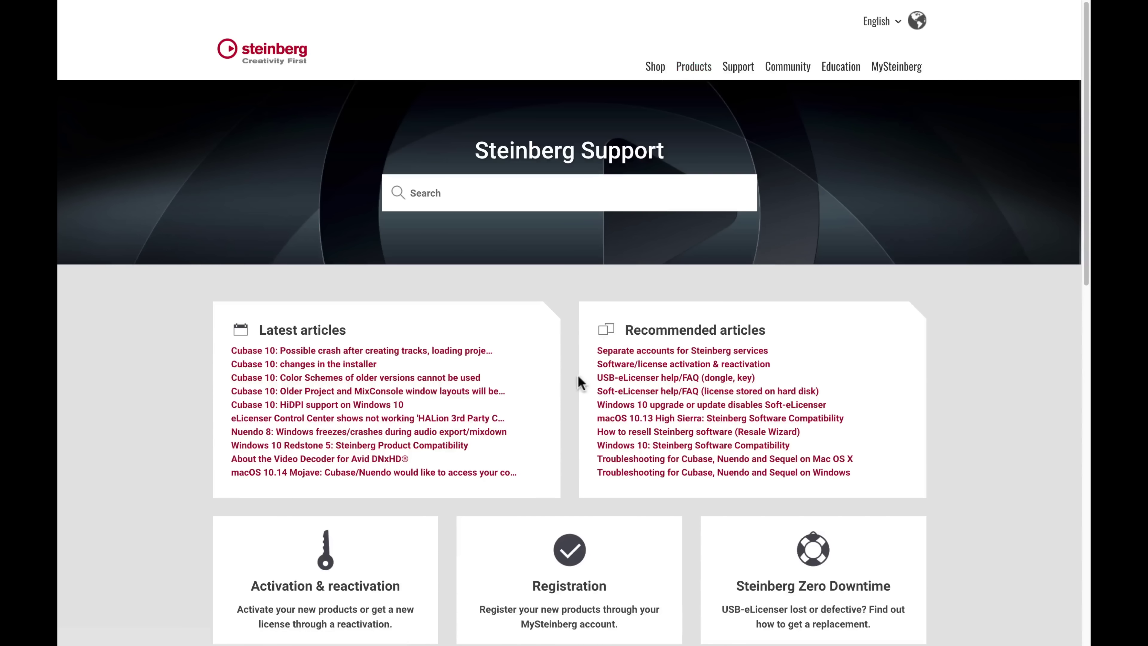
Download the Mac Steinberg Download Assistant installer from the Cubase Elements 10 downloads page.
scroll(580, 382, down, 8)
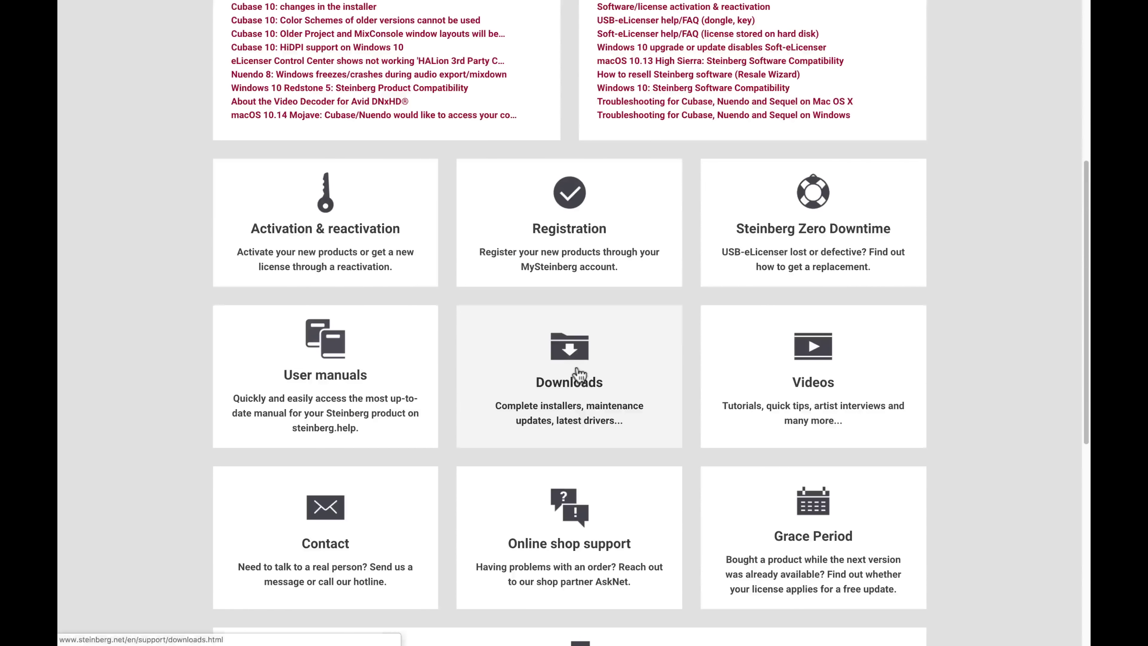
click(580, 374)
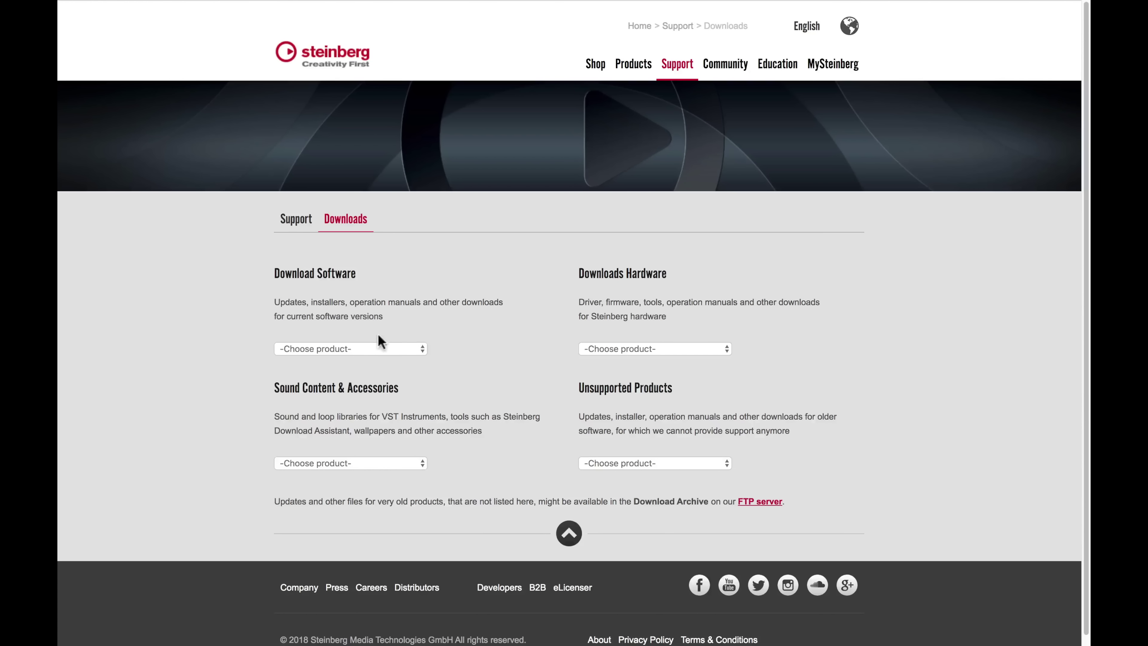
click(368, 345)
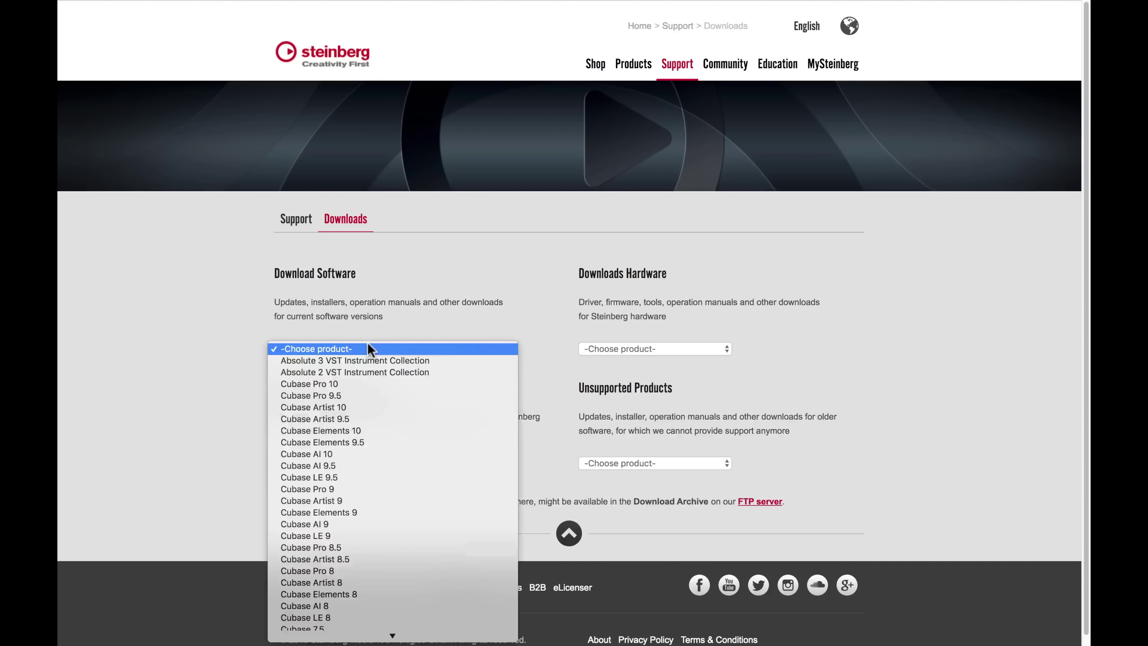
click(328, 431)
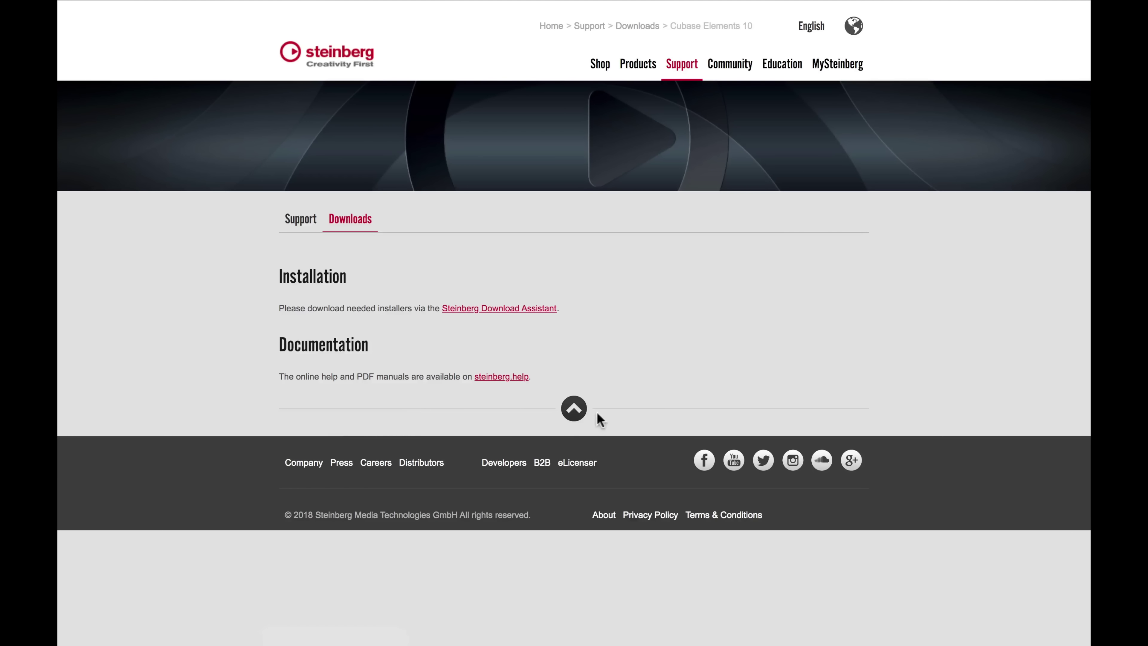
click(535, 319)
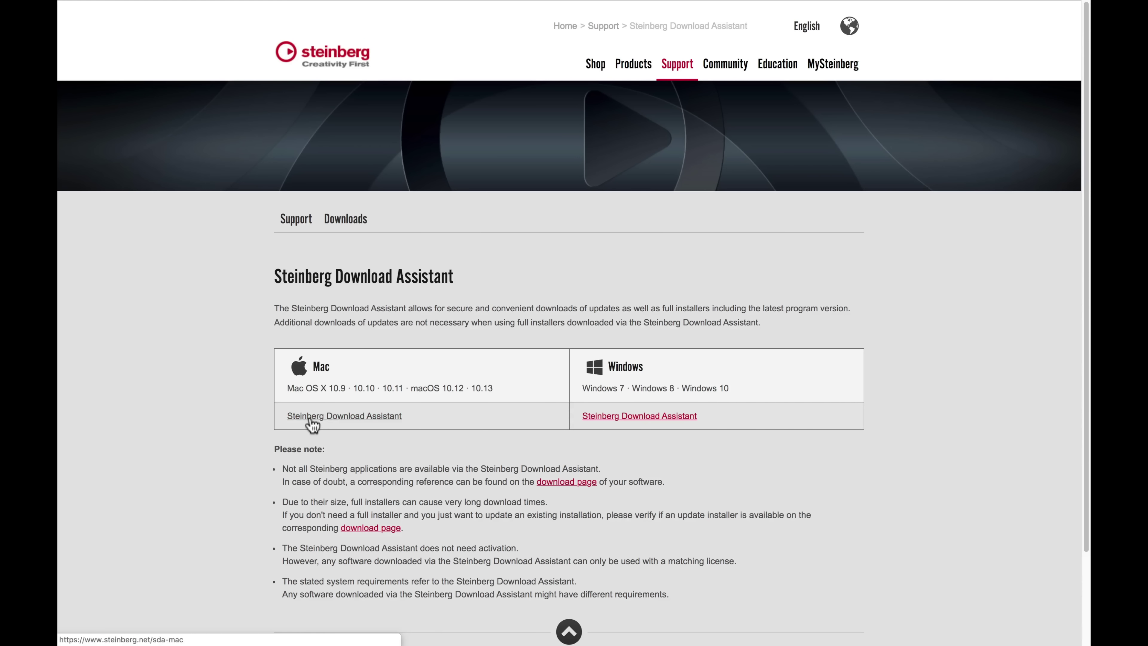
click(310, 420)
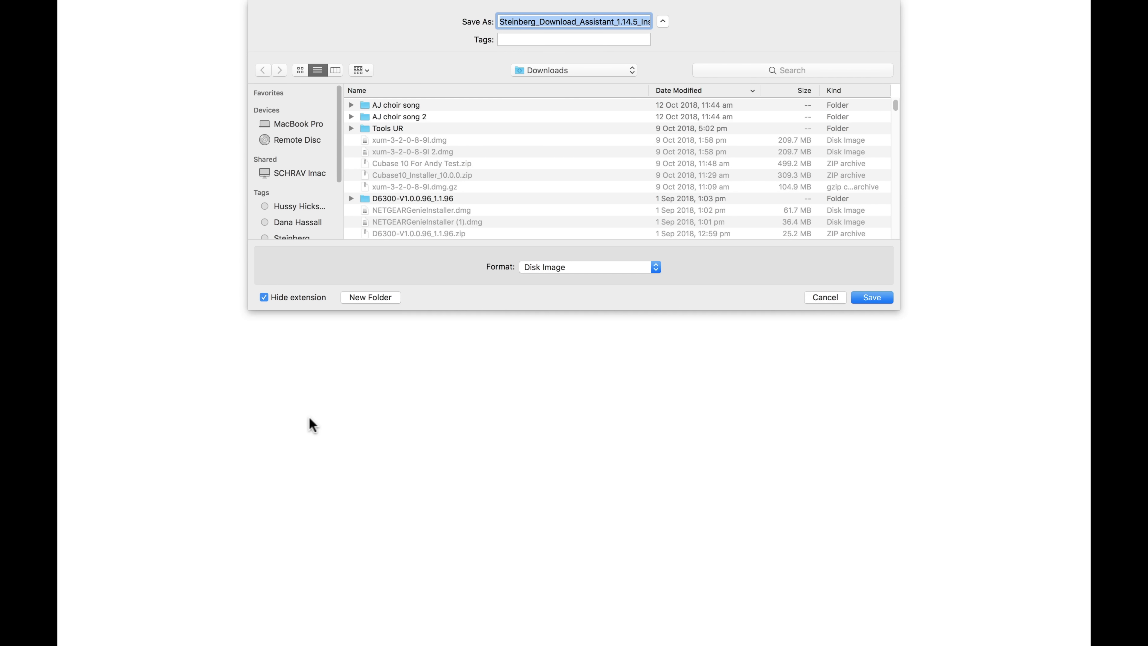
key(Return)
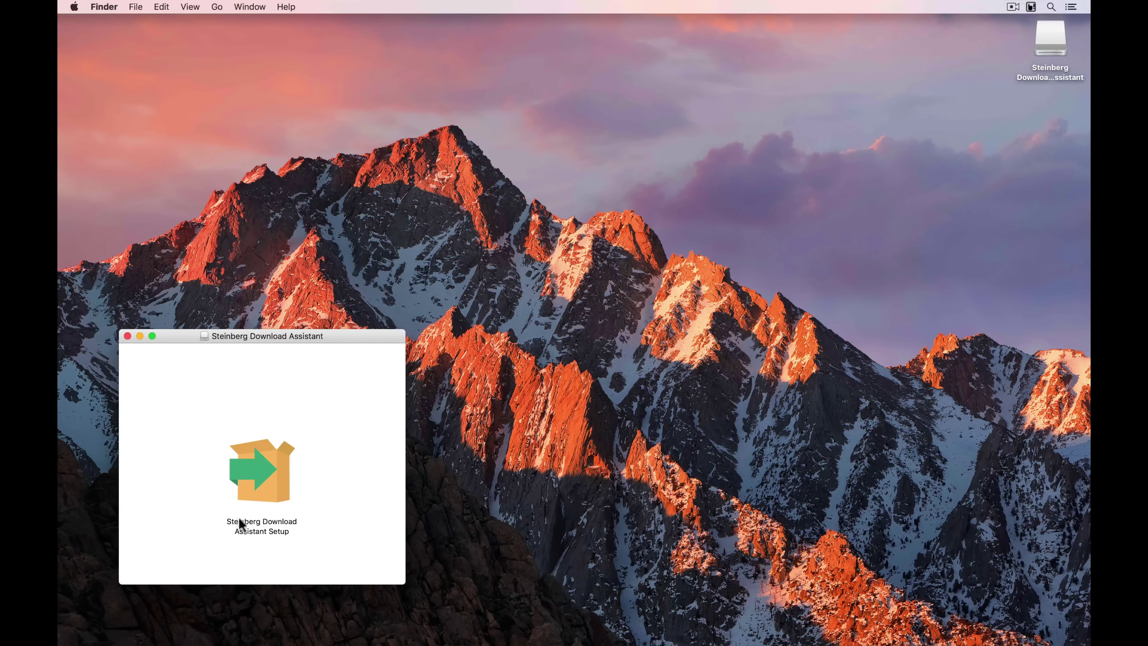
Launch the Steinberg Download Assistant Setup, allowing the app downloaded from the Internet to open.
click(260, 476)
double_click(262, 481)
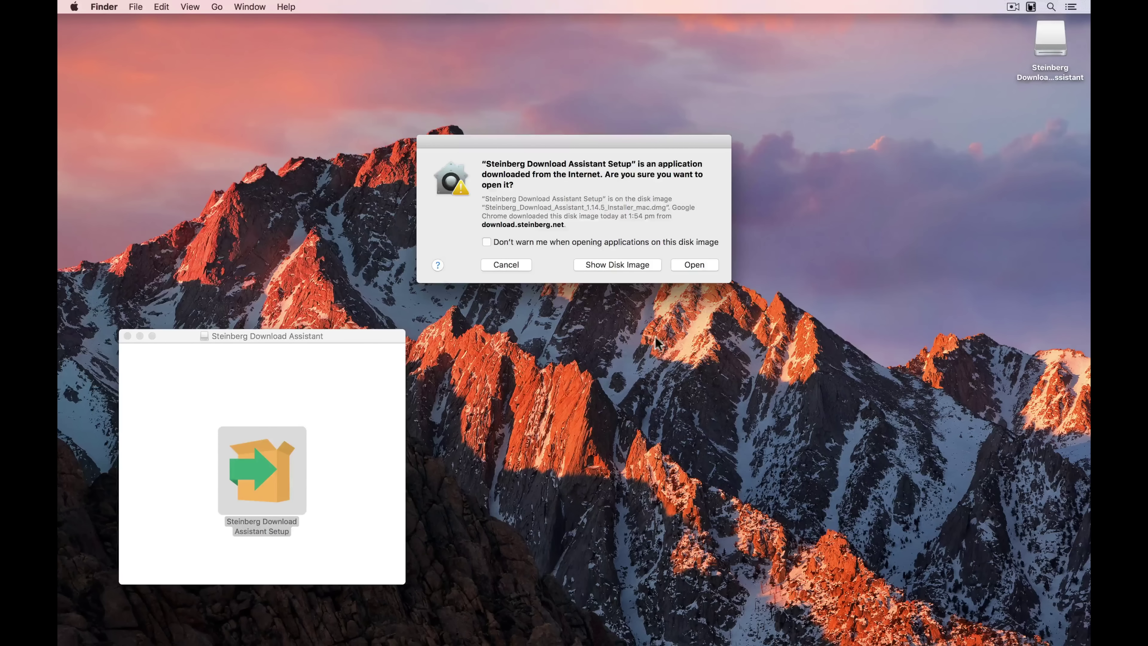
click(694, 266)
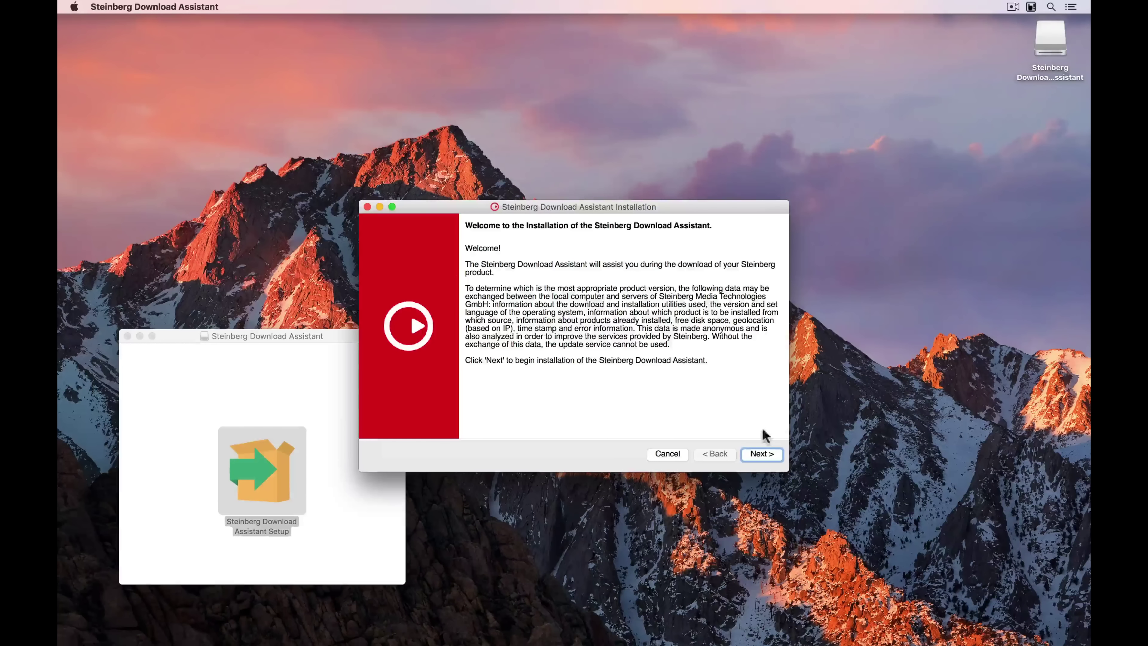
Accept the license agreement, install the Download Assistant and launch it when setup finishes.
click(760, 455)
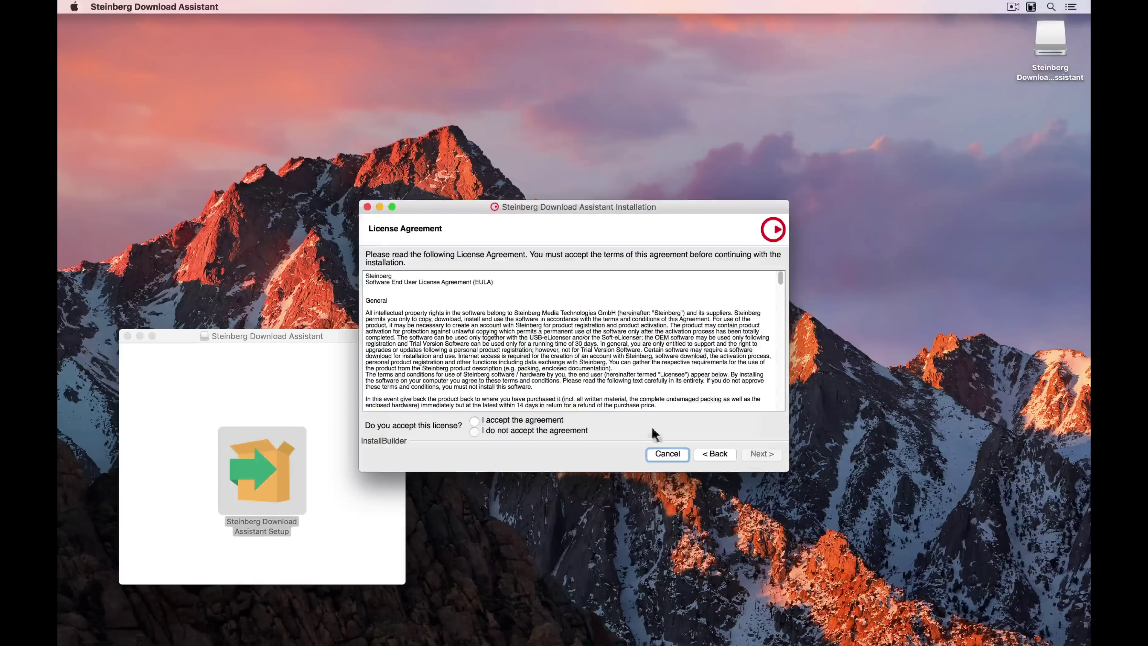
click(474, 421)
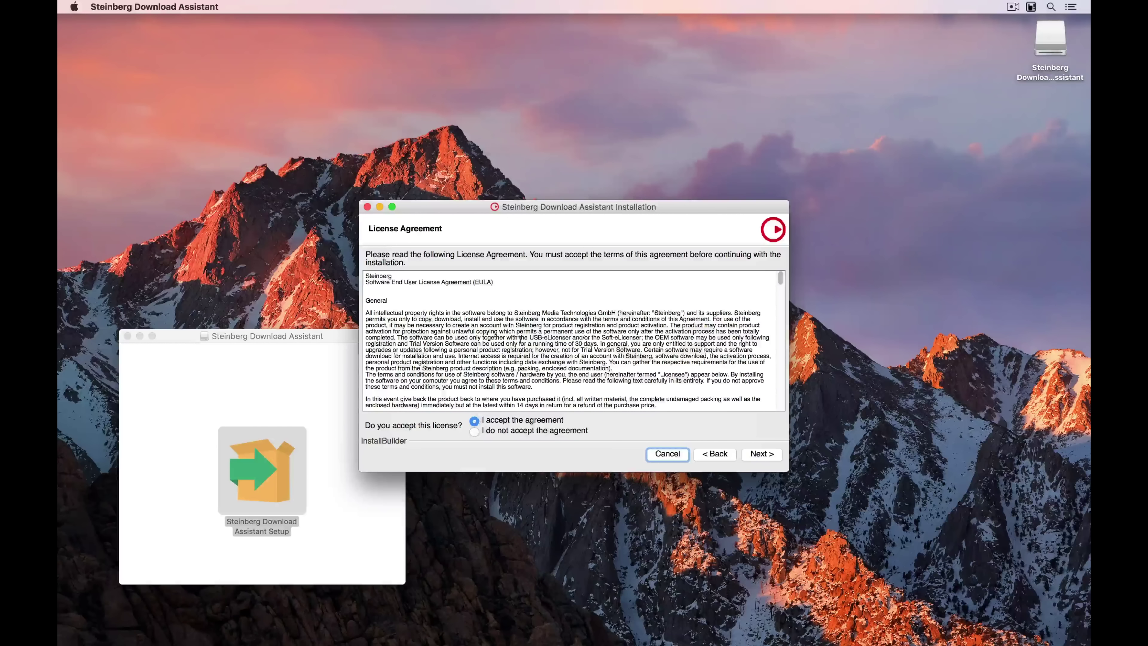
scroll(569, 344, down, 10)
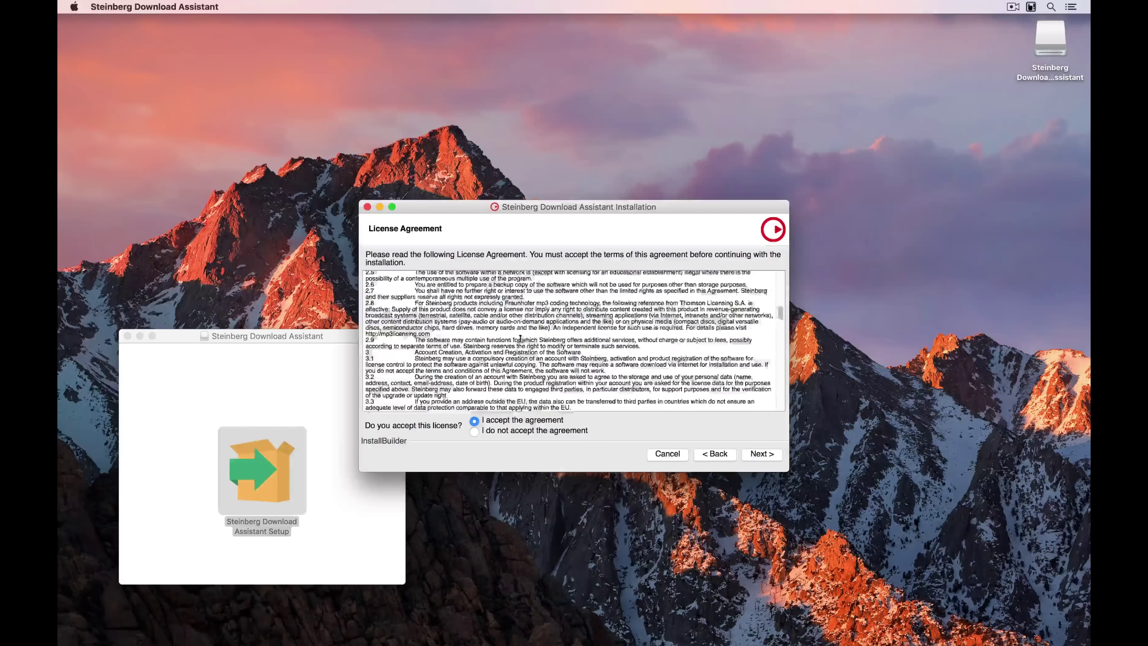
click(757, 455)
click(754, 455)
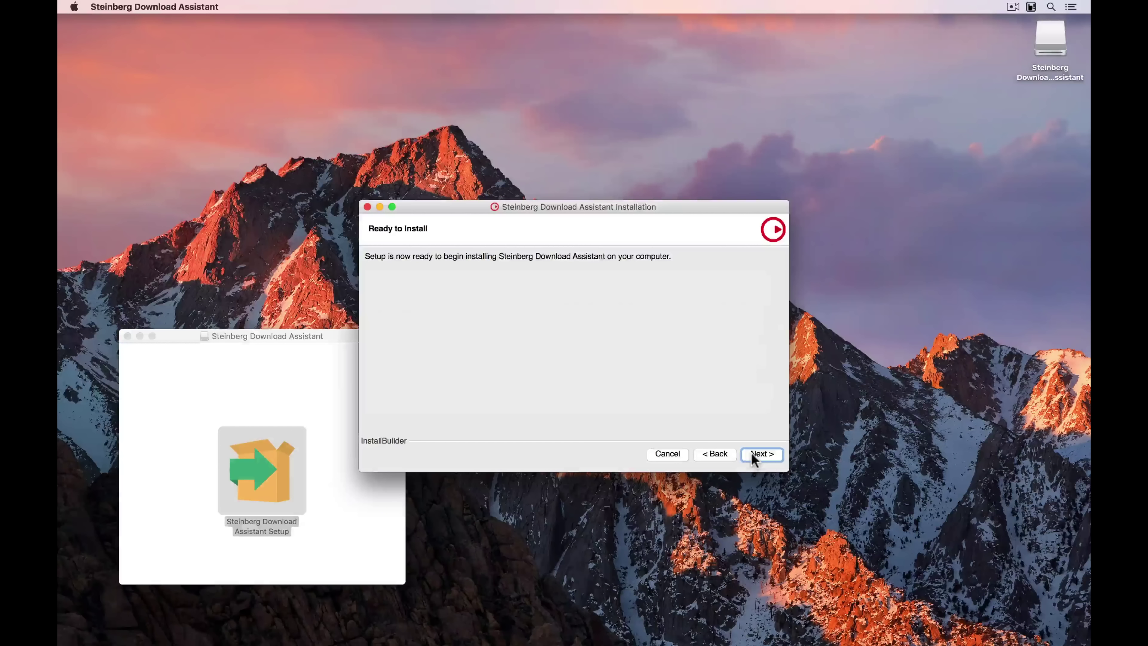
click(753, 455)
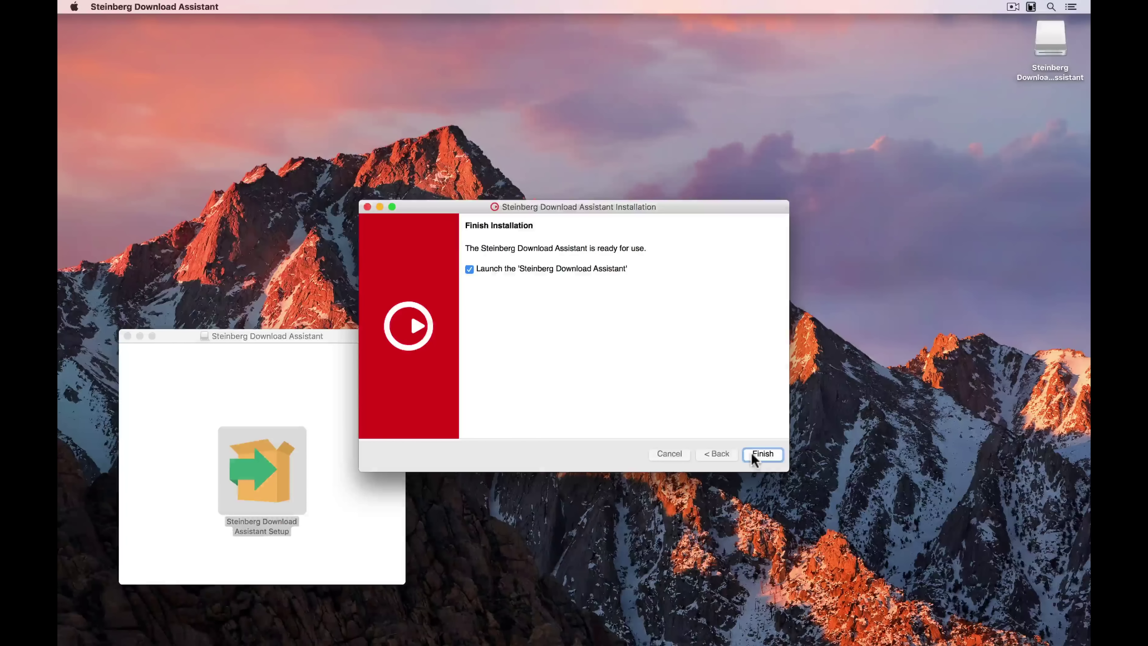
click(763, 453)
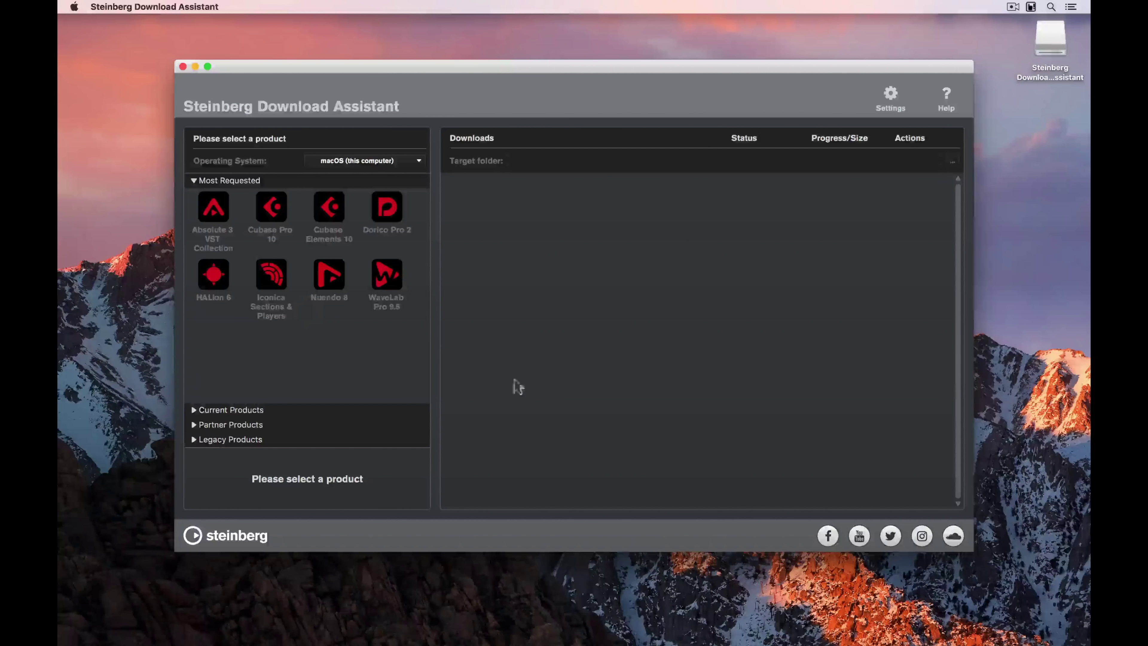
Select Cubase Elements 10 and download the Cubase Elements 10 - 10.0.5 Full installer (15.28 GB).
click(330, 210)
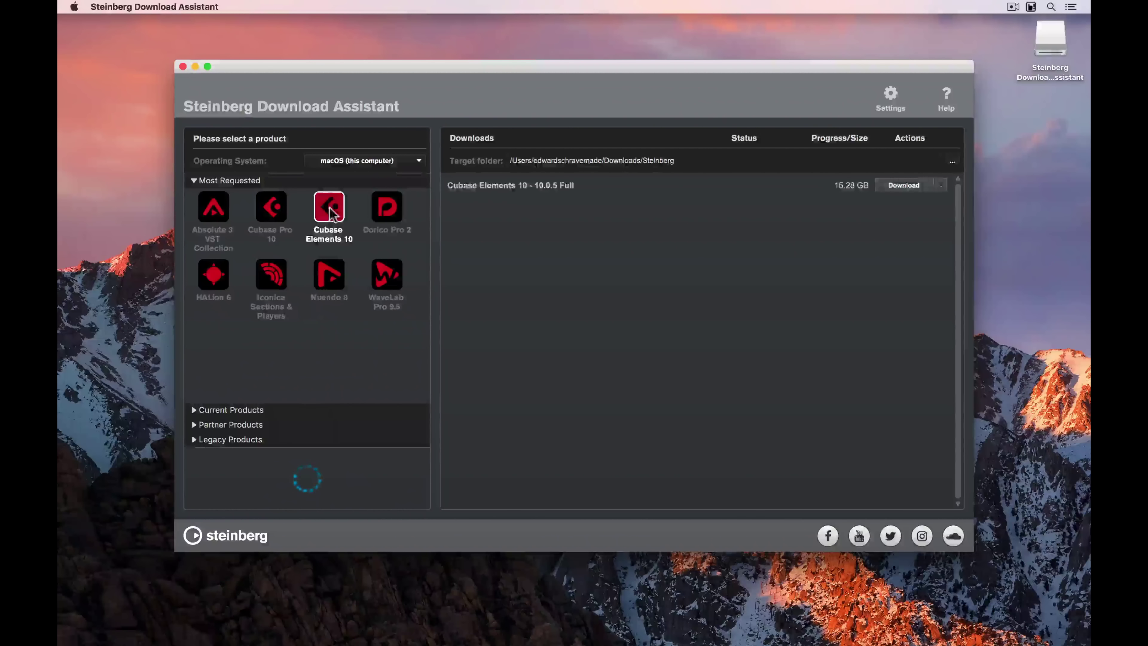
click(906, 187)
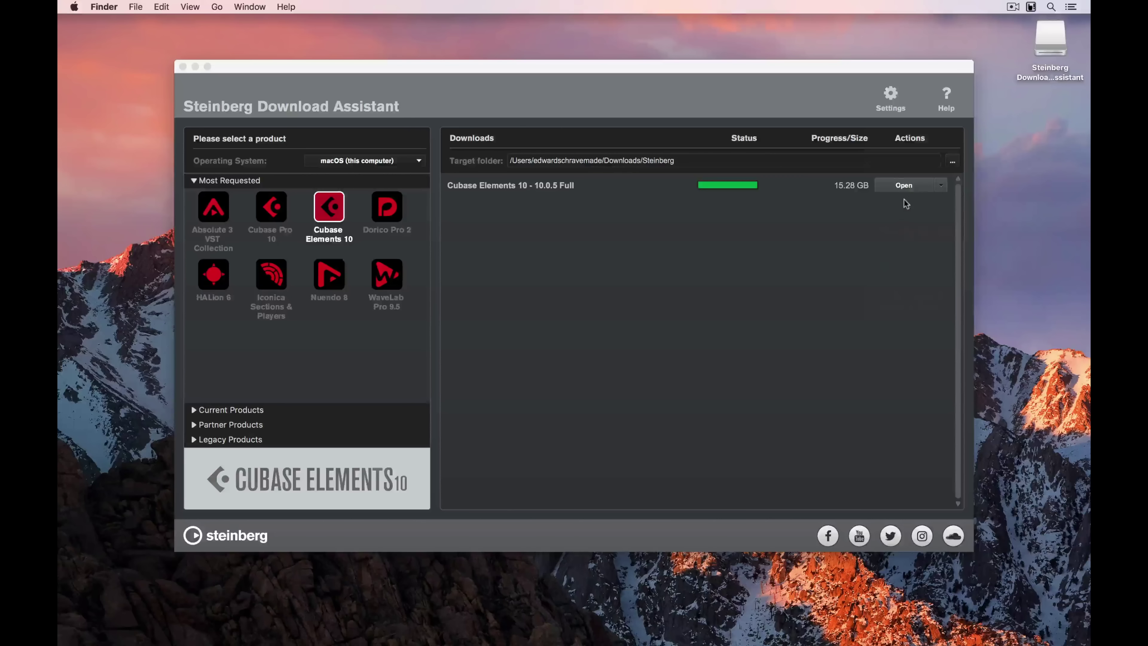
Open the downloaded Cubase disk image and launch Cubase LE AI Elements 10.pkg from the mounted volume.
click(905, 188)
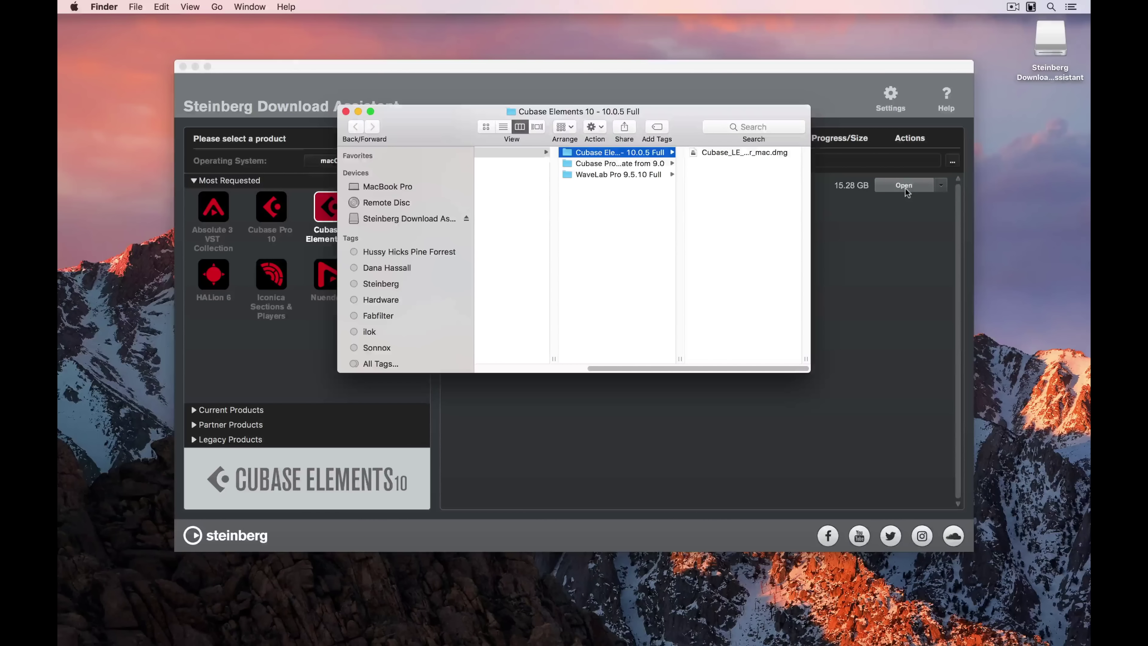
double_click(734, 152)
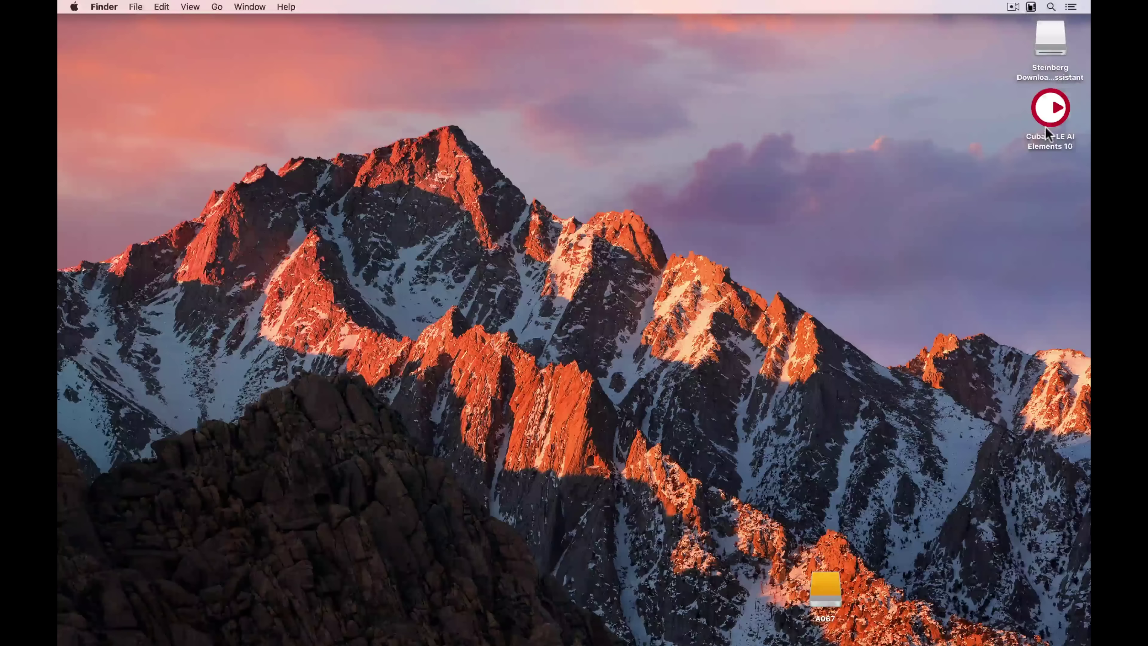
double_click(1048, 114)
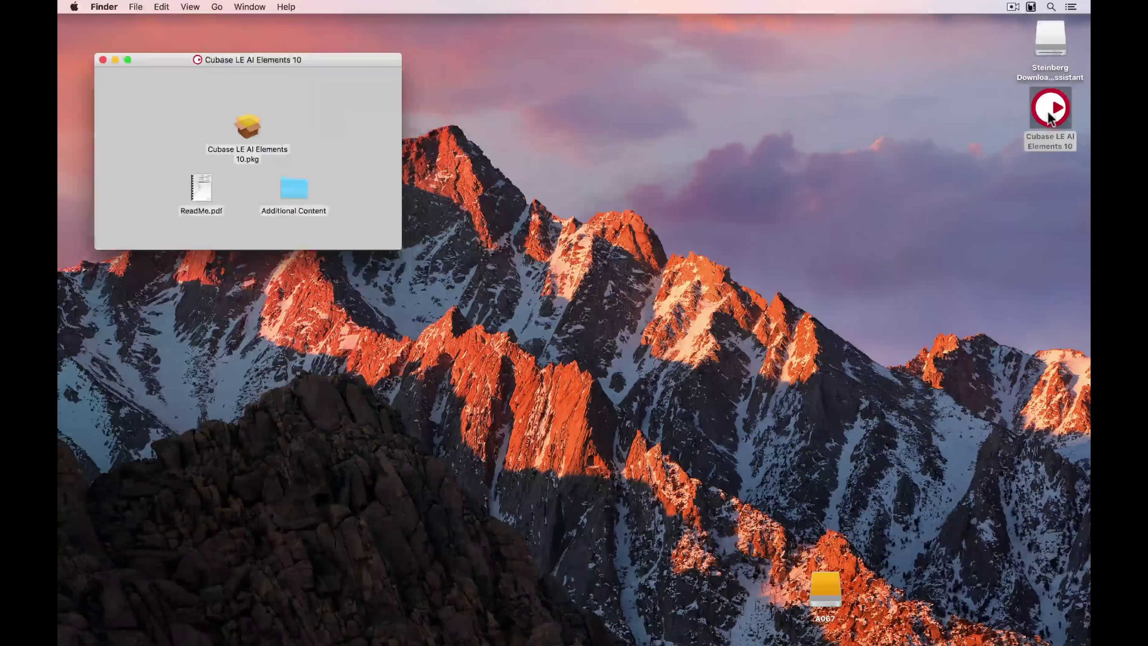
double_click(250, 128)
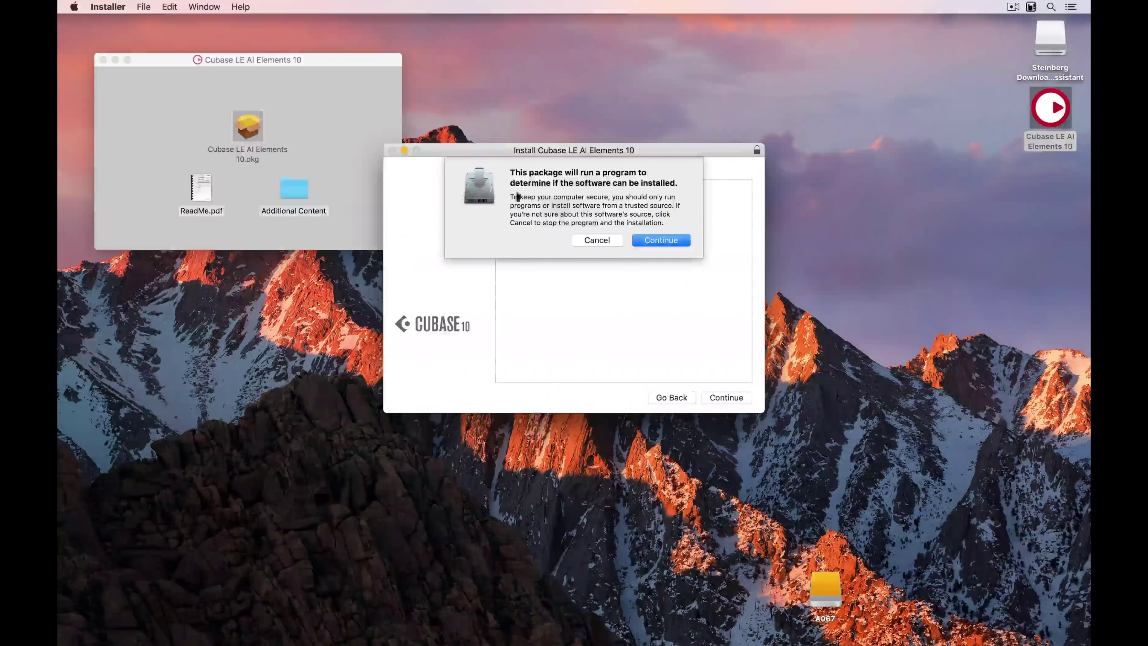
Allow the installation check, agree to the software license, and start the standard install on Macintosh HD.
click(651, 244)
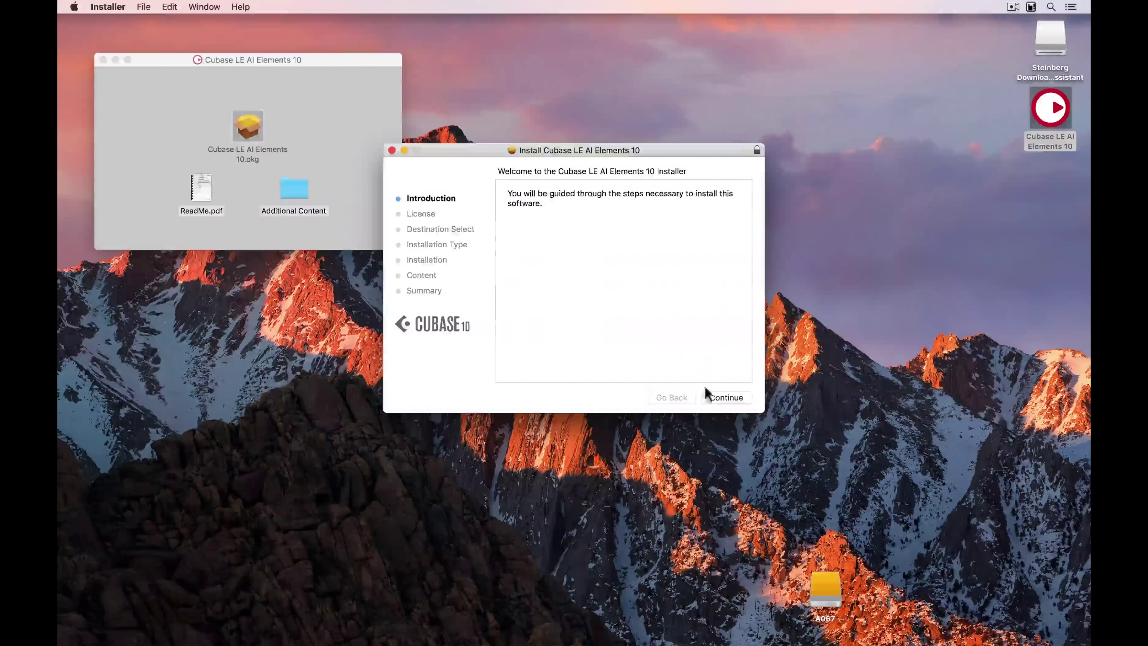
click(714, 395)
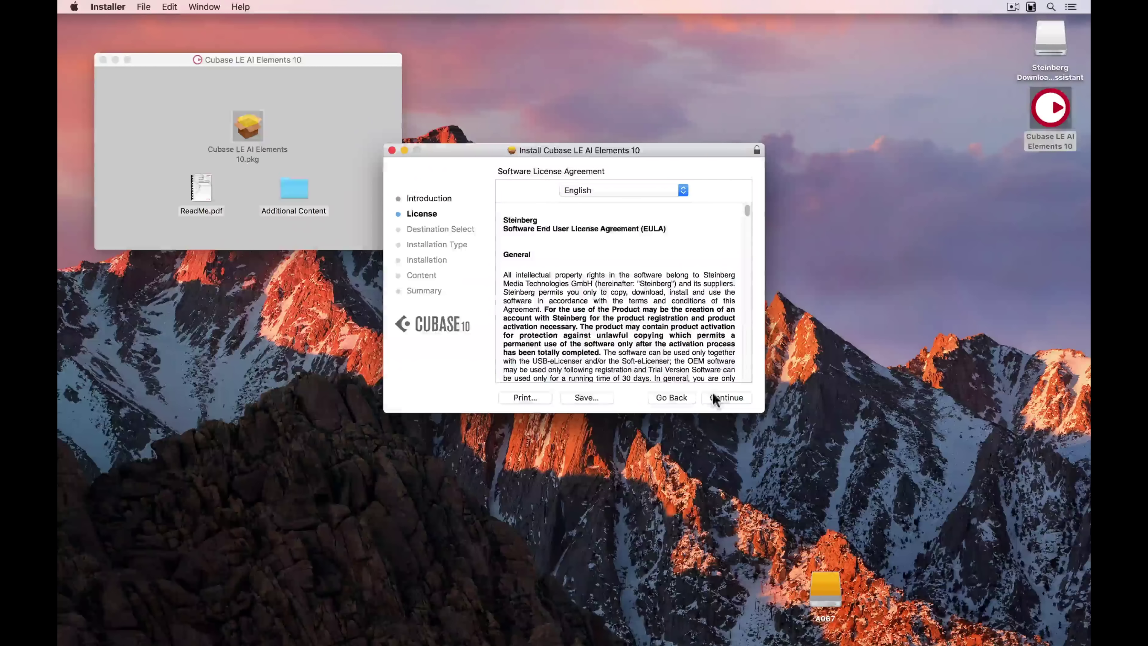
click(714, 397)
click(699, 249)
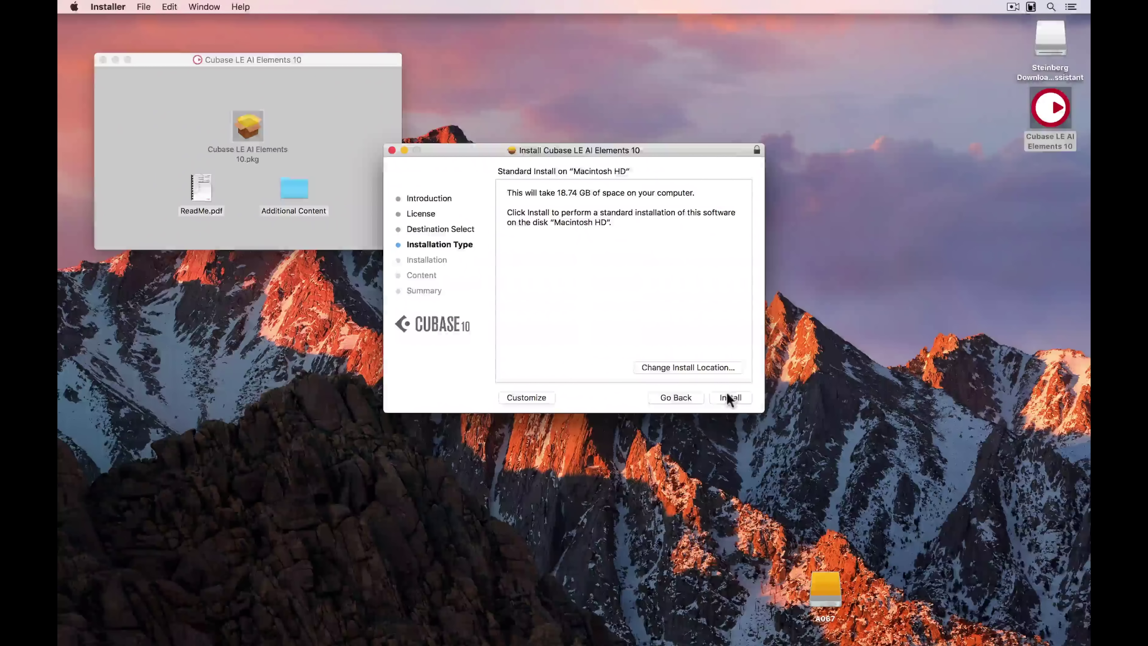
click(729, 397)
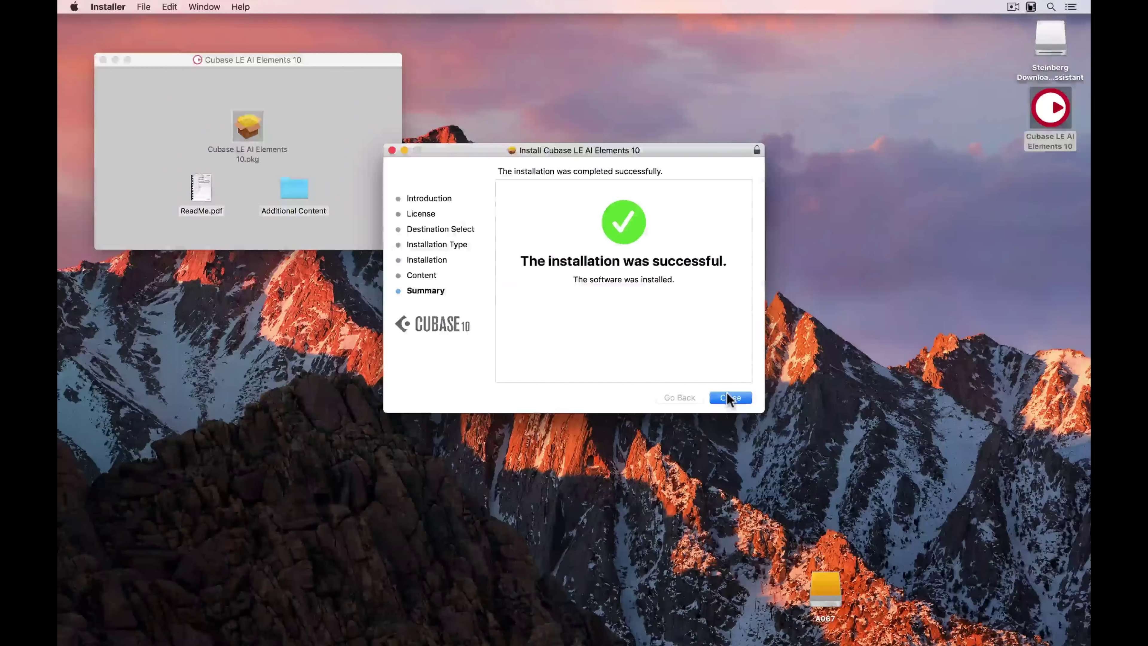
click(726, 397)
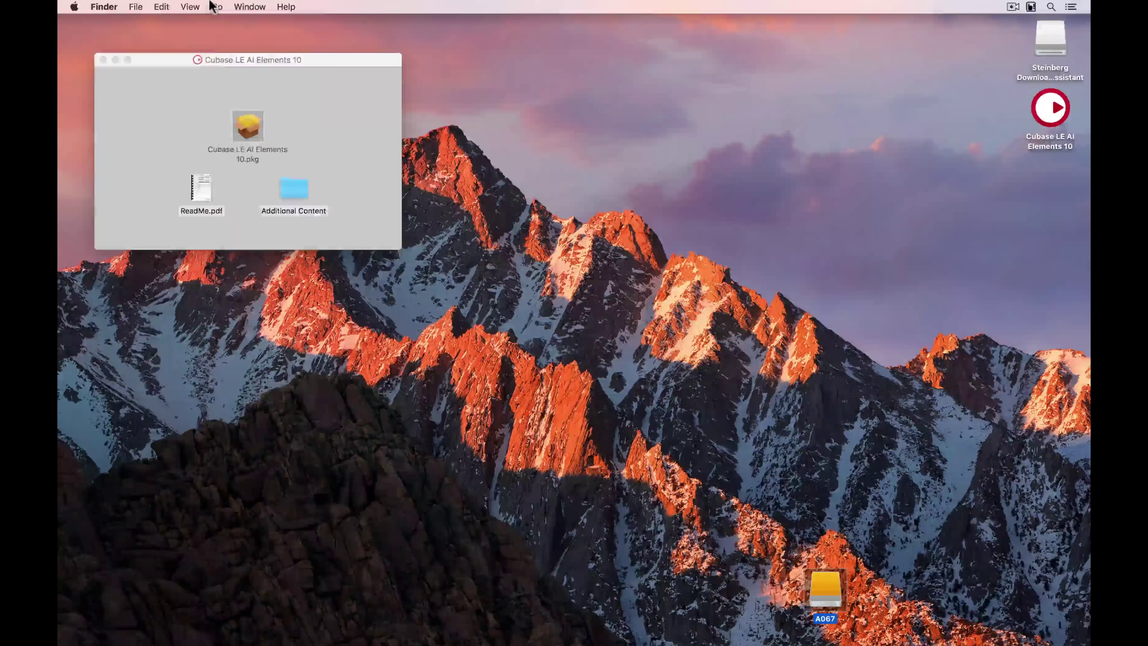
Launch eLicenser Control Center from the Applications folder via Go > Applications.
click(215, 6)
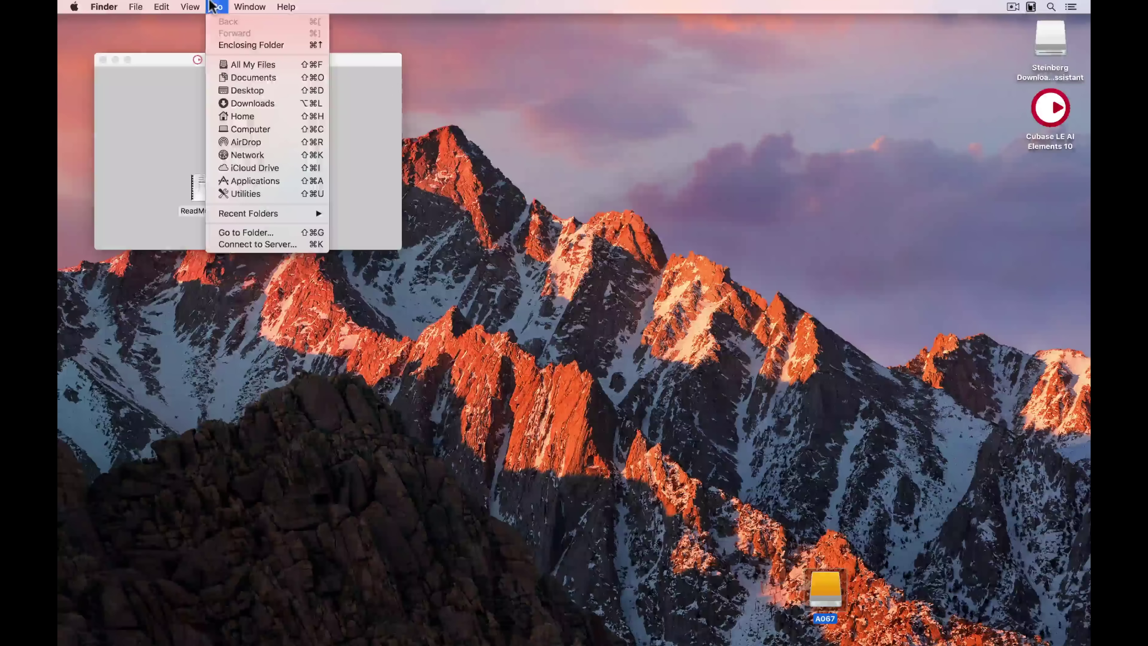
click(246, 180)
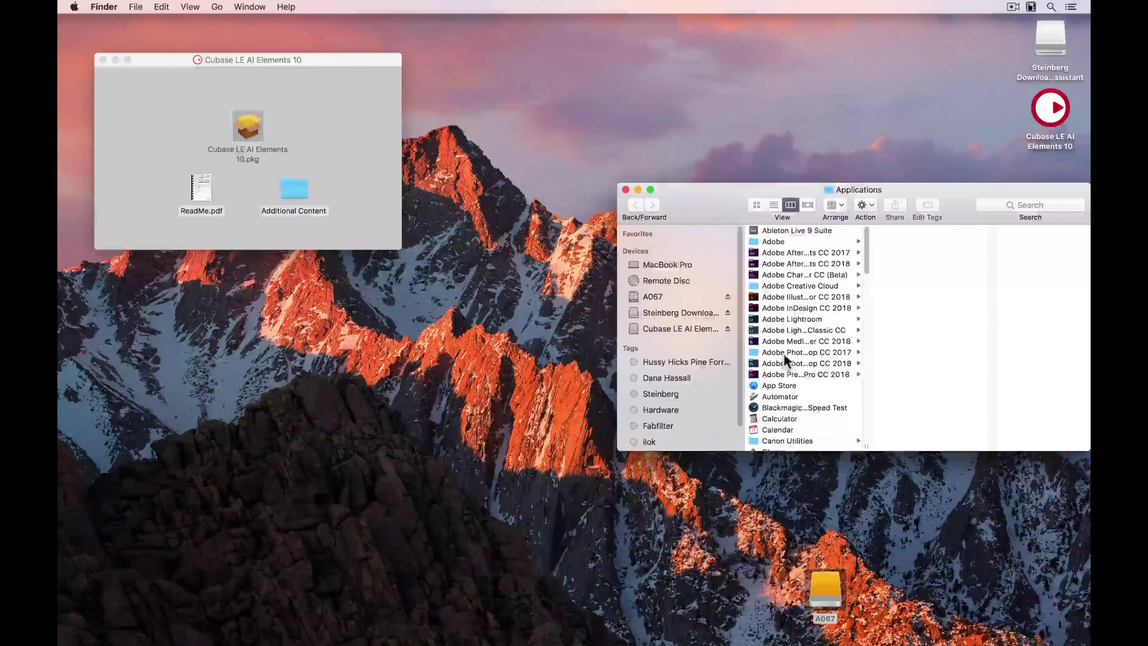
scroll(785, 360, down, 10)
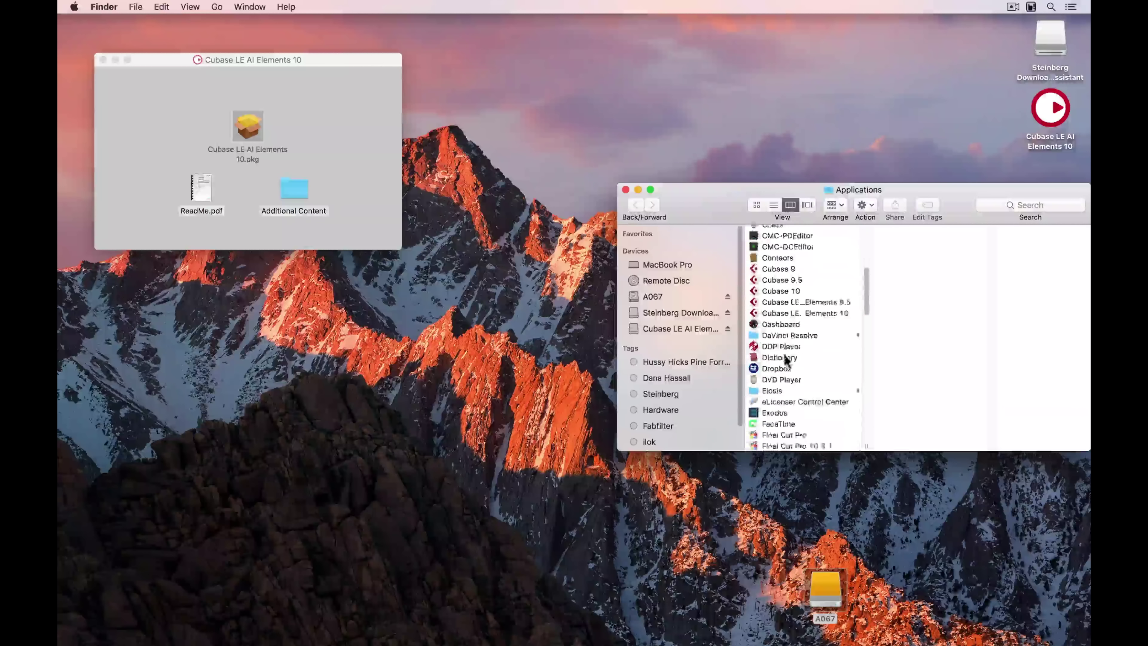
scroll(785, 357, down, 3)
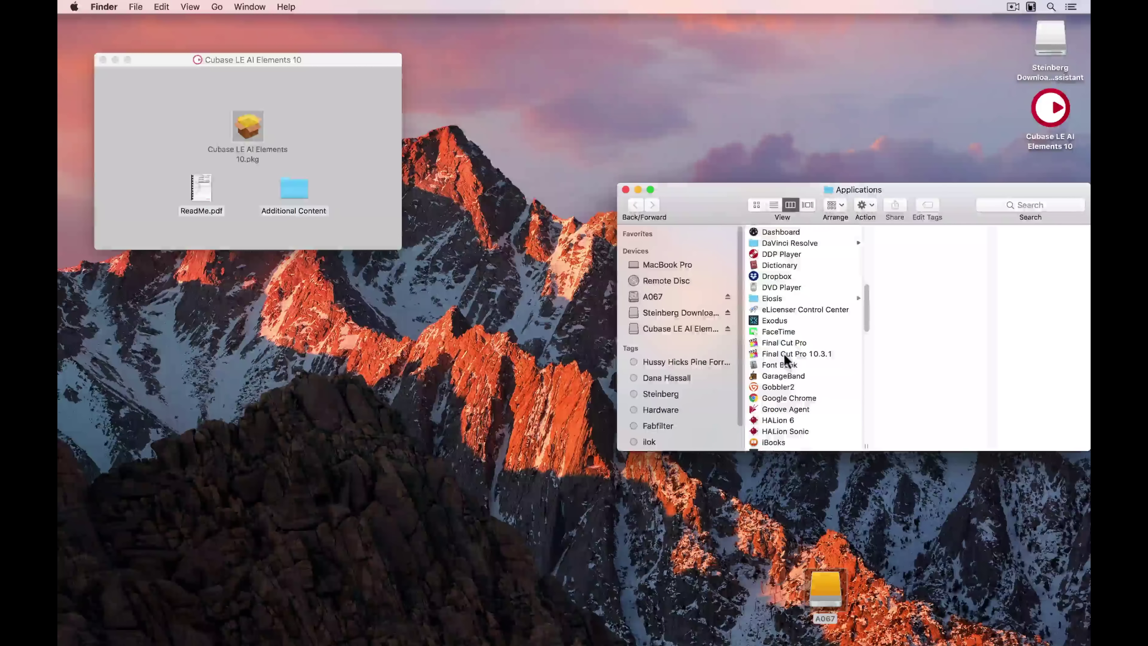
double_click(780, 310)
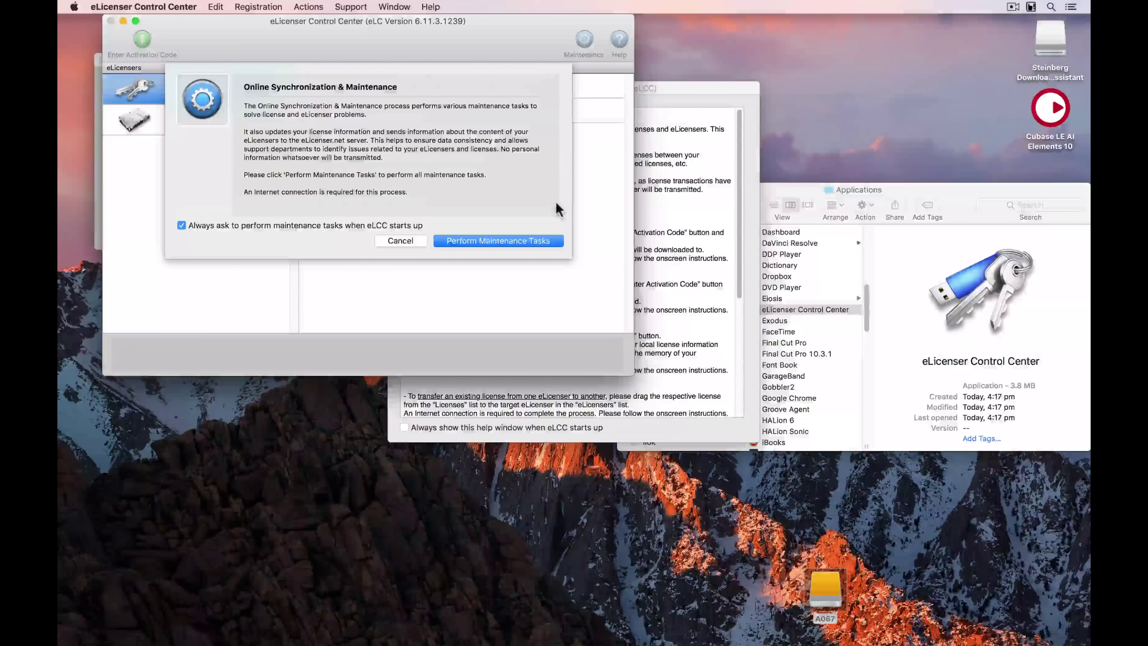
Run the online maintenance tasks, then close the welcome help window and the maintenance report.
click(483, 239)
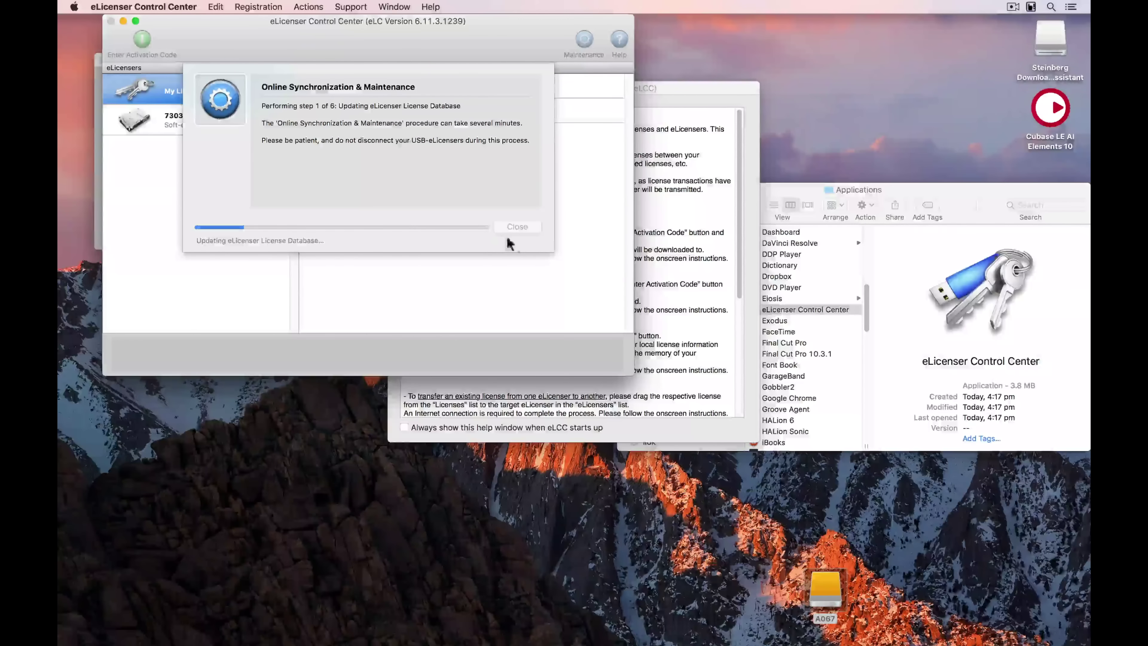
click(648, 277)
scroll(649, 277, down, 8)
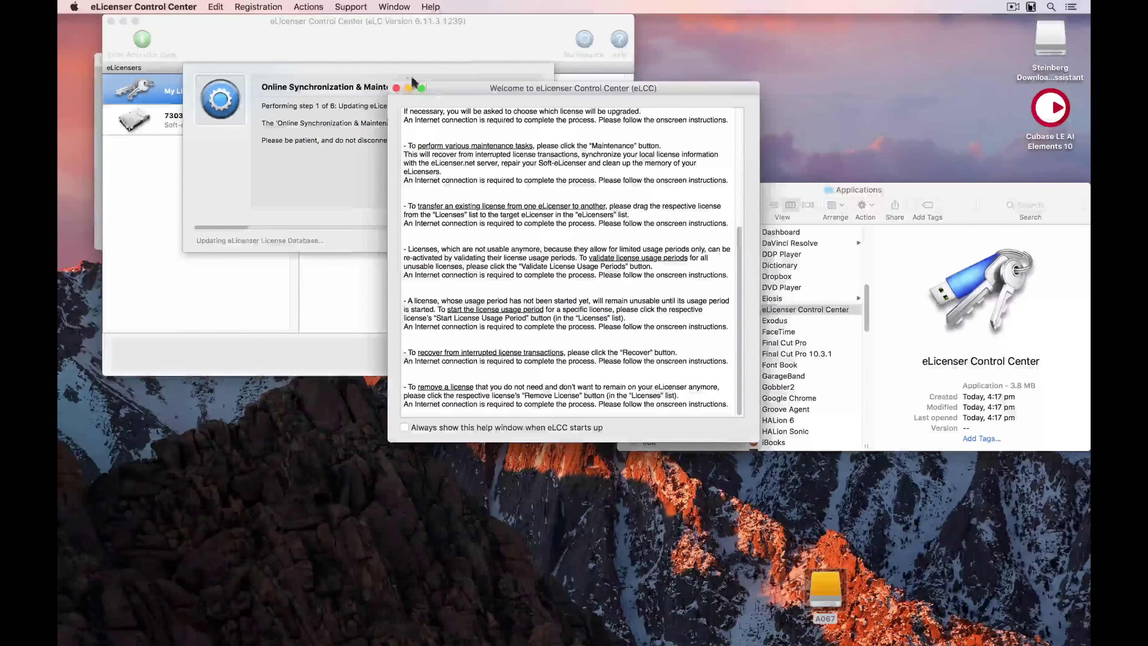
click(408, 88)
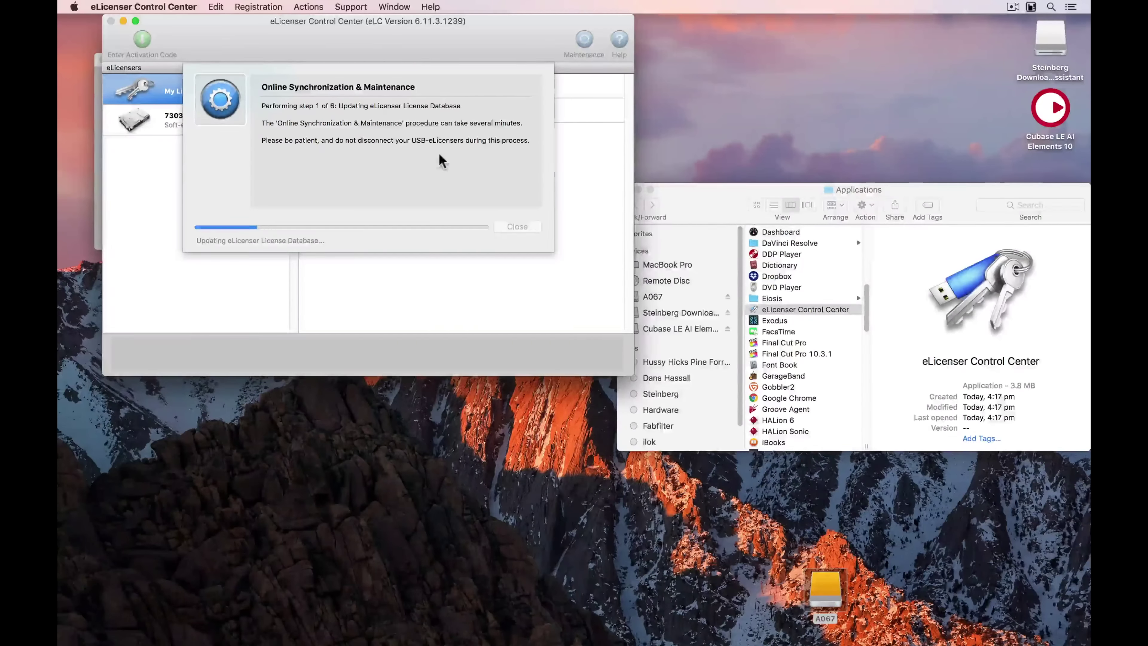
click(520, 224)
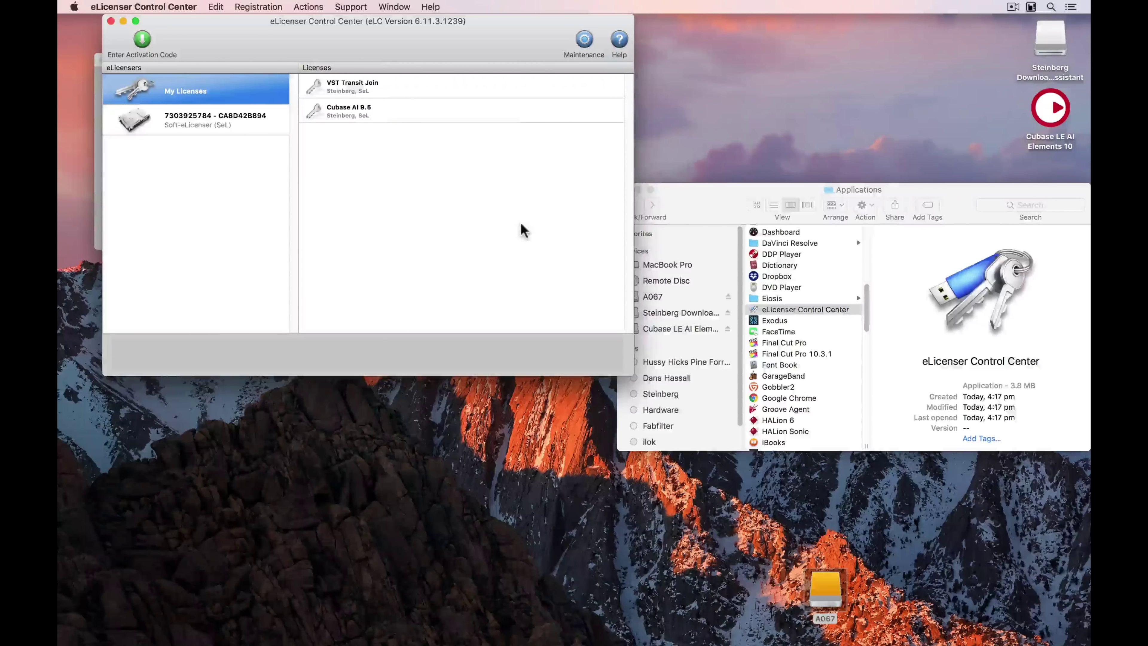
key(alt+super+h)
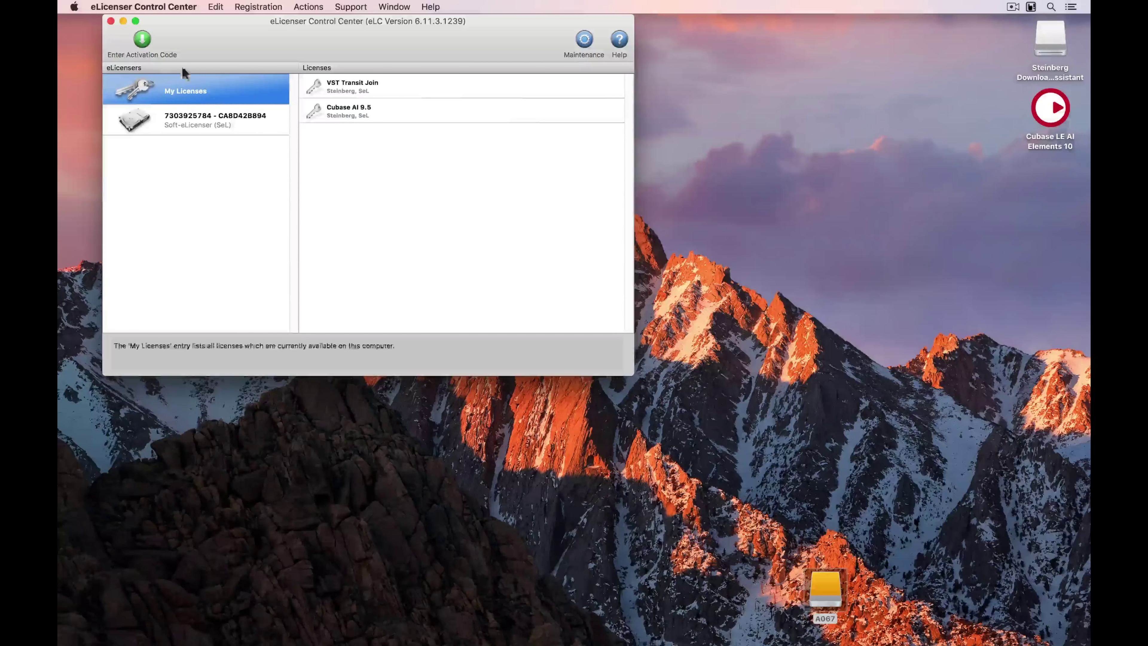
Paste the Cubase Elements 10 activation code and download its license to the Soft-eLicenser.
click(142, 40)
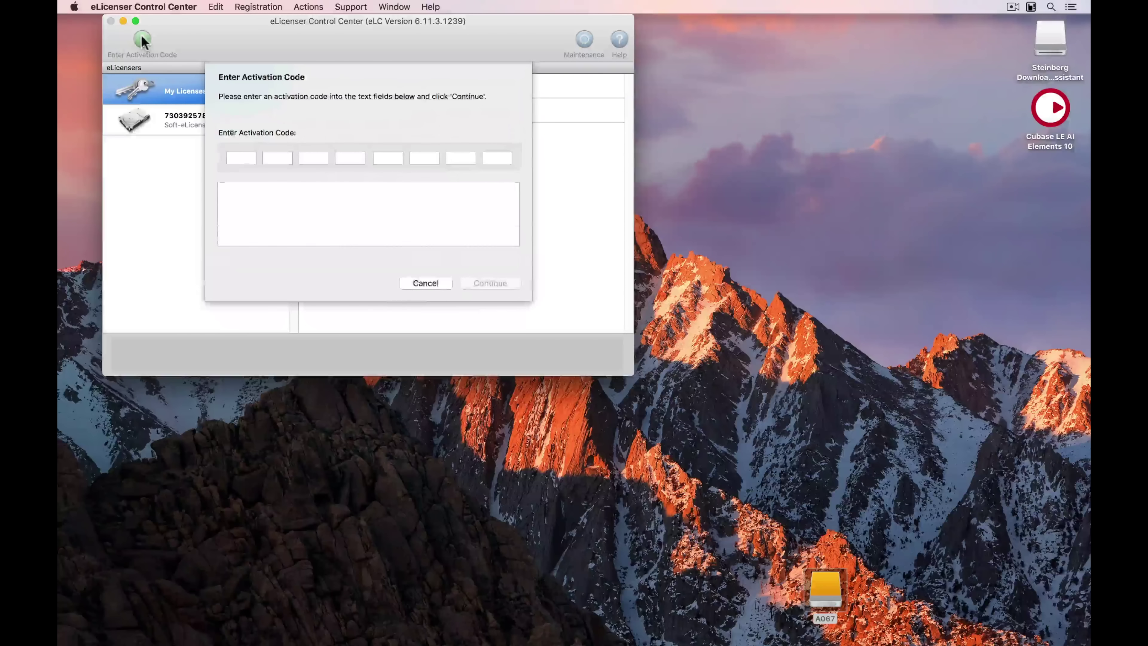
key(super+v)
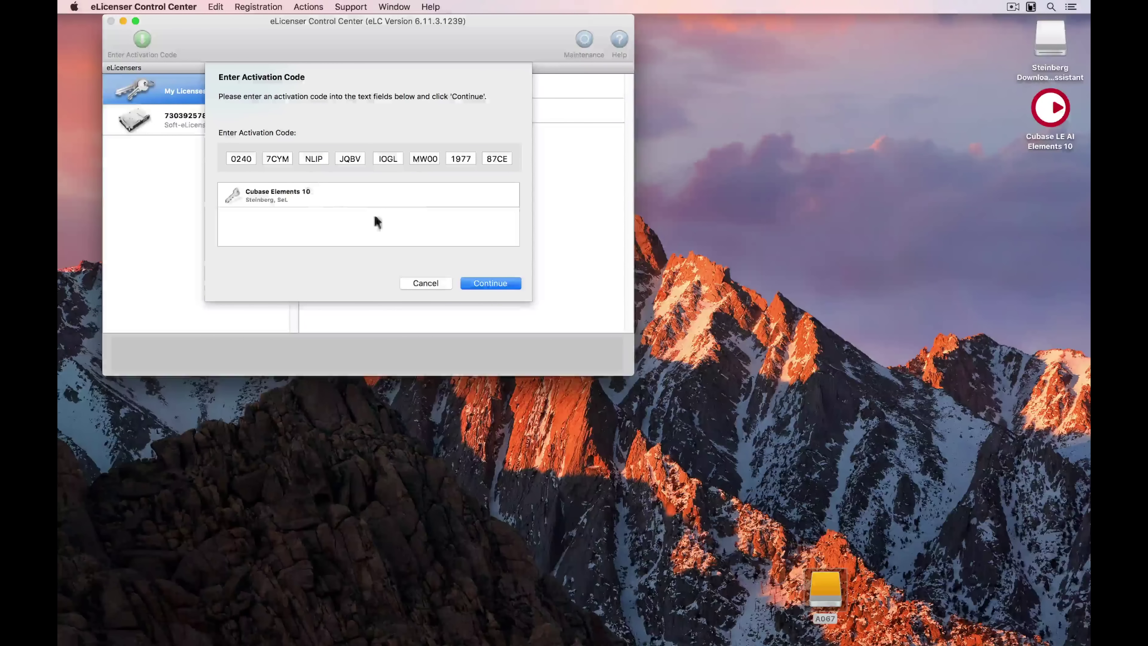
click(479, 283)
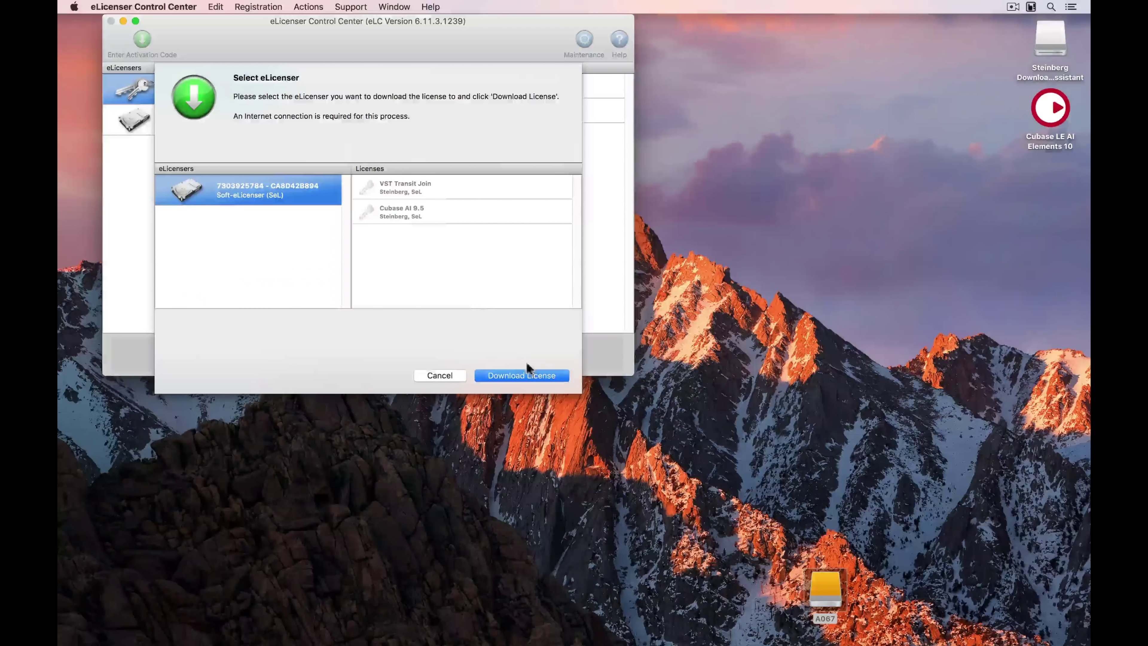
click(528, 375)
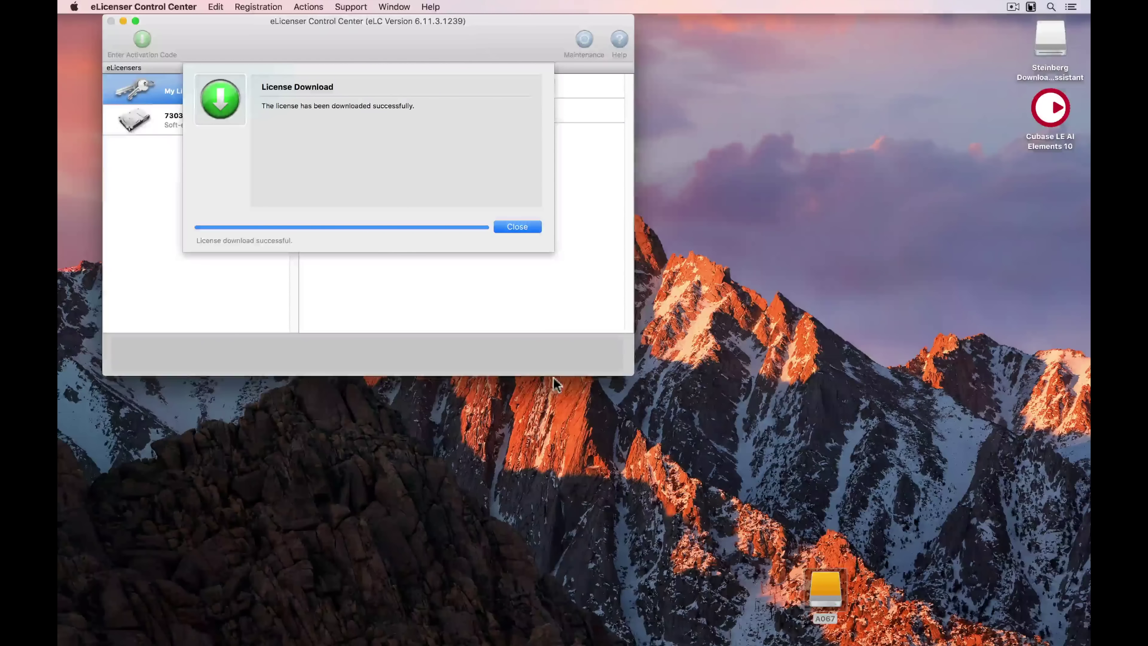
click(516, 227)
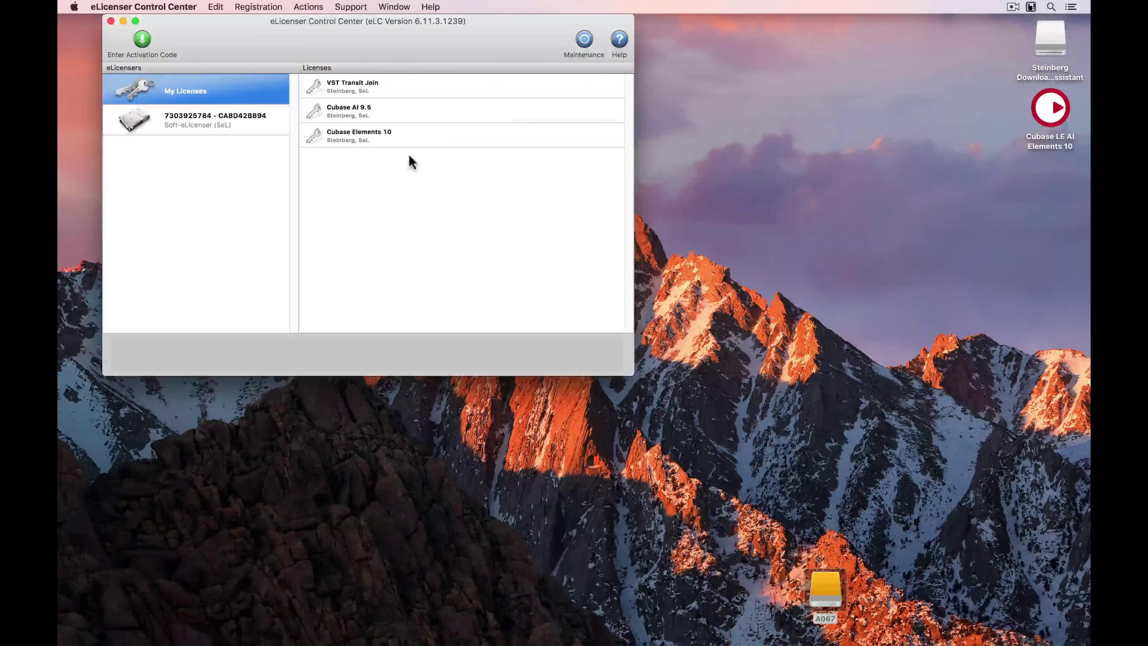
Register the Soft-eLicenser at MySteinberg from the Registration menu and confirm sending the information.
click(375, 134)
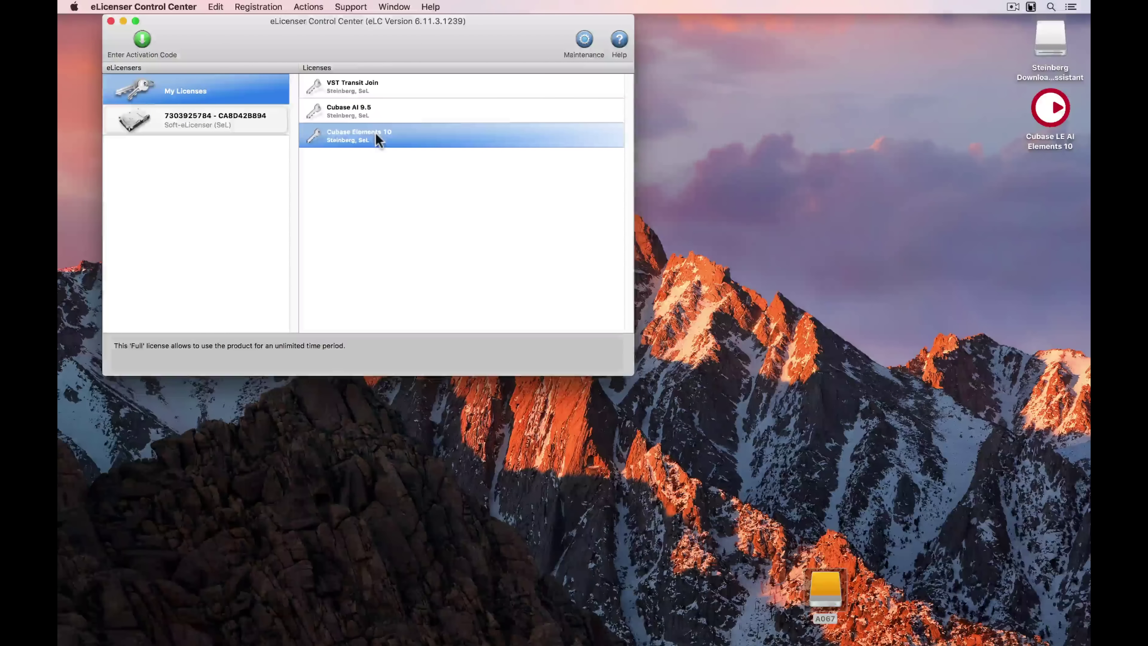
click(236, 122)
click(356, 139)
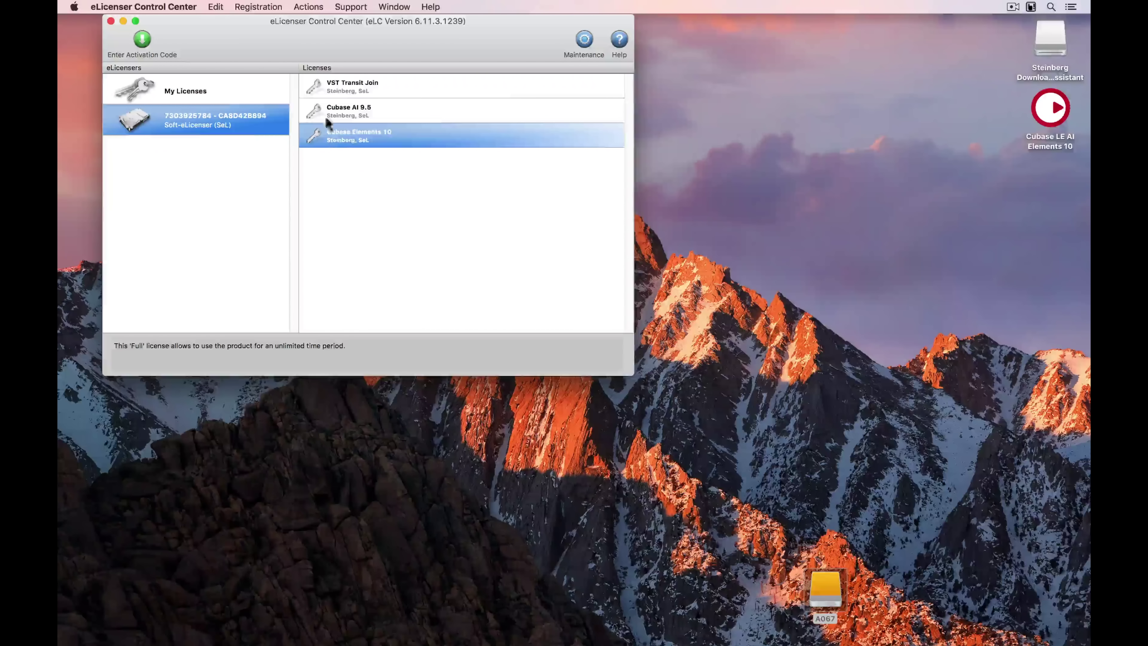
click(266, 7)
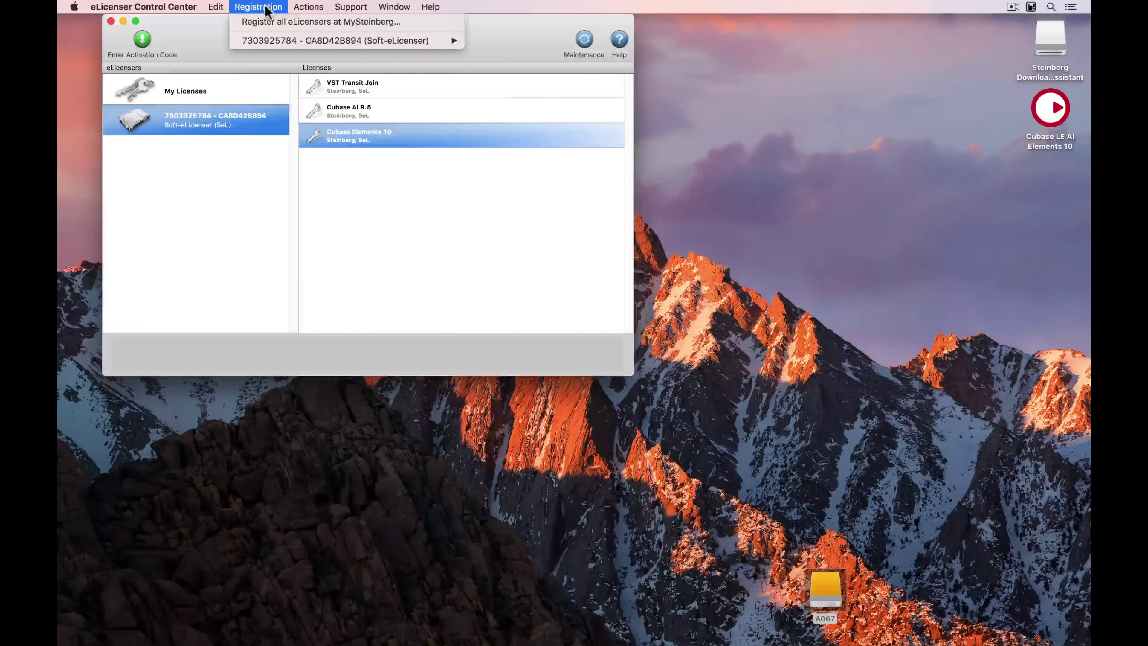
mouse_move(411, 41)
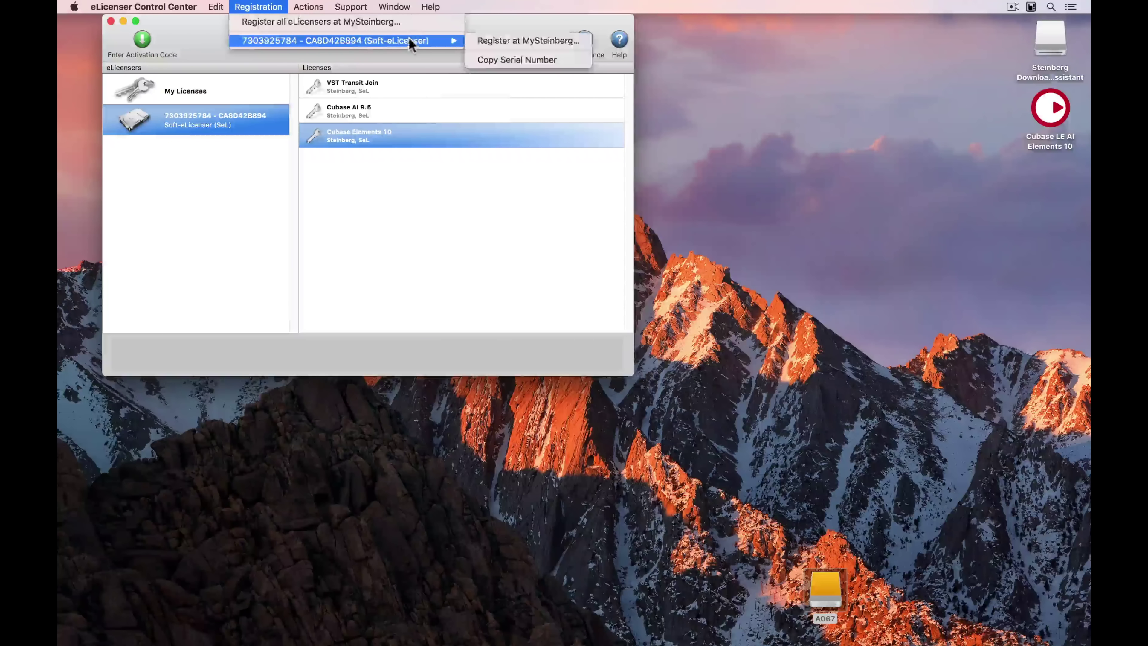
click(502, 40)
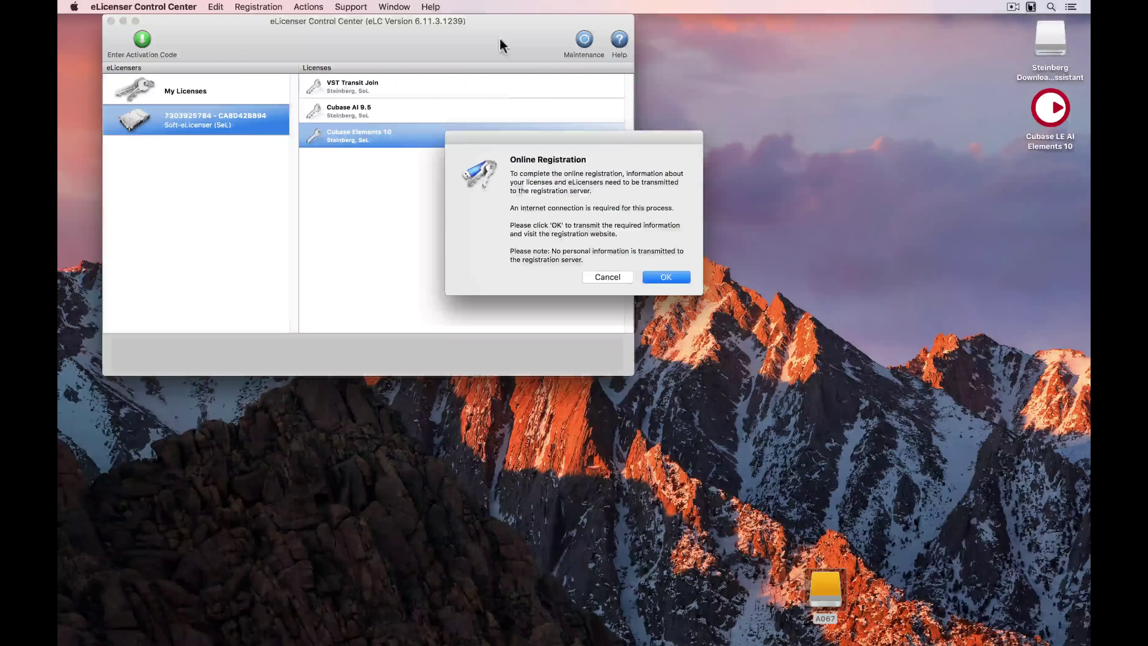
key(Return)
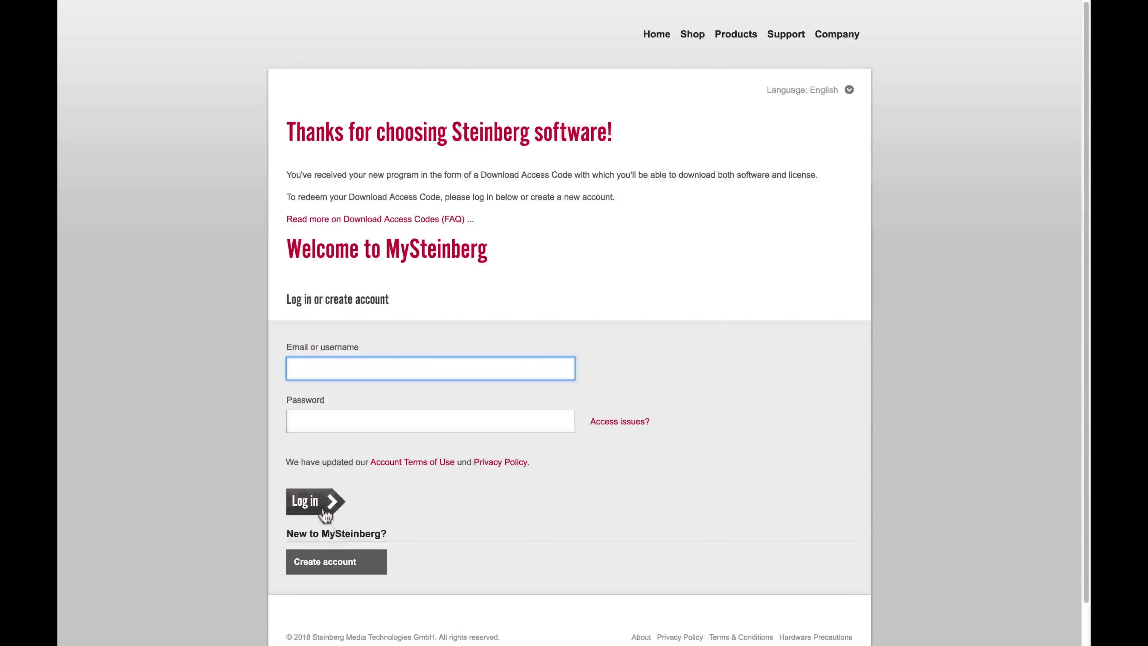
Log in with the account username and password, then complete the Soft-eLicenser registration with 'I'm done'.
text(schravmusic)
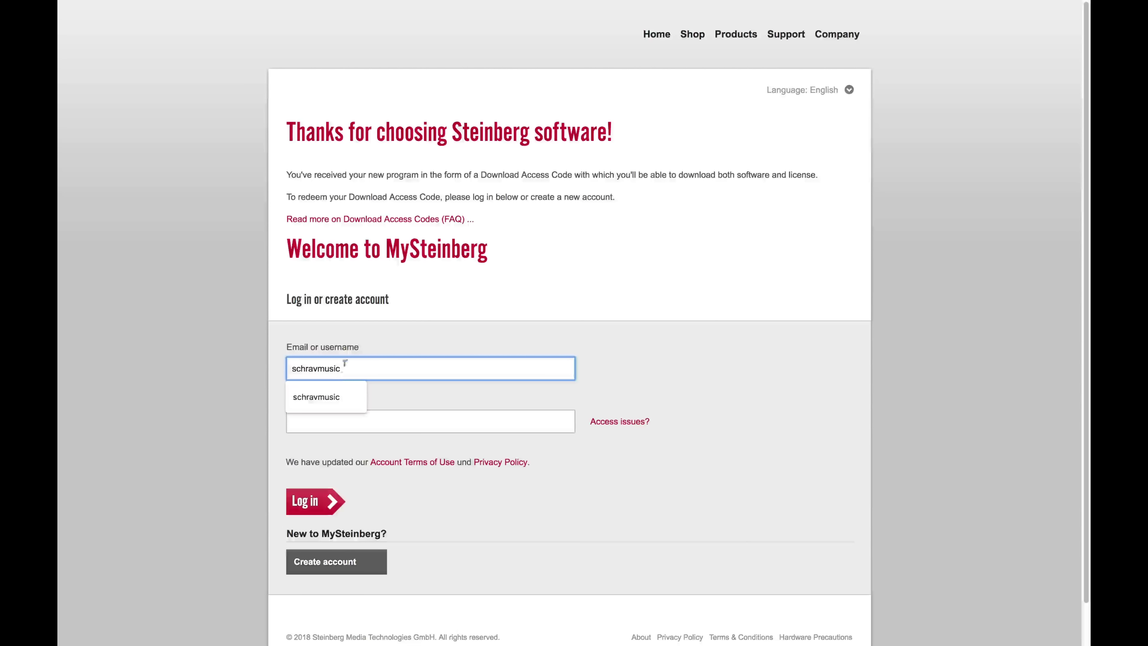
click(326, 396)
click(332, 423)
text(*********)
key(Return)
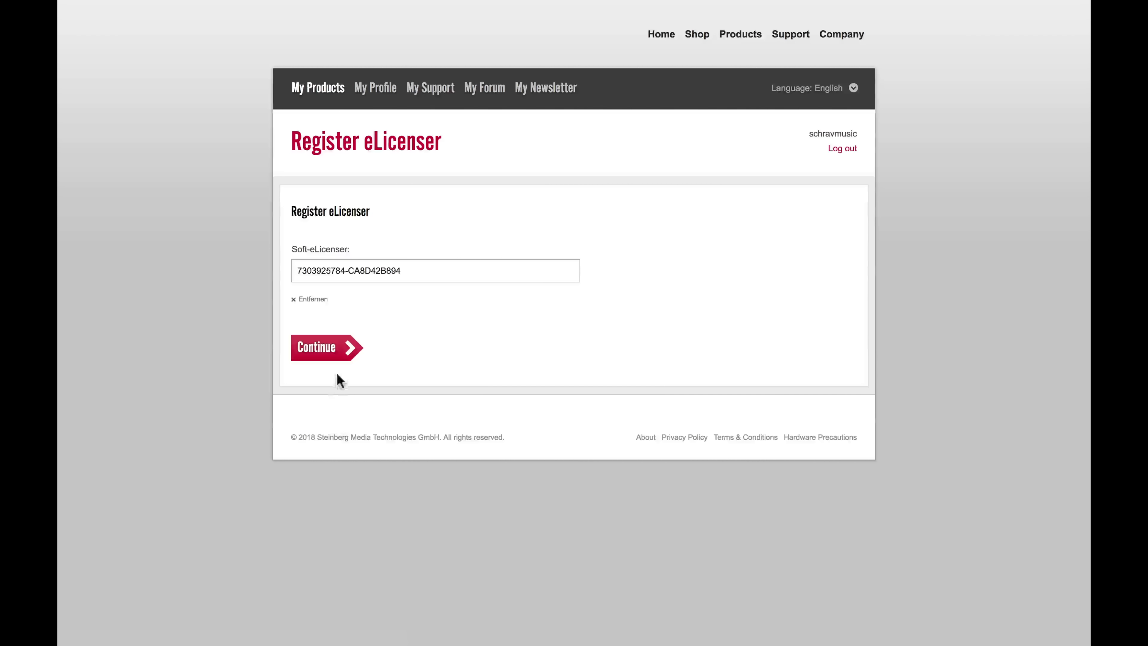
click(322, 357)
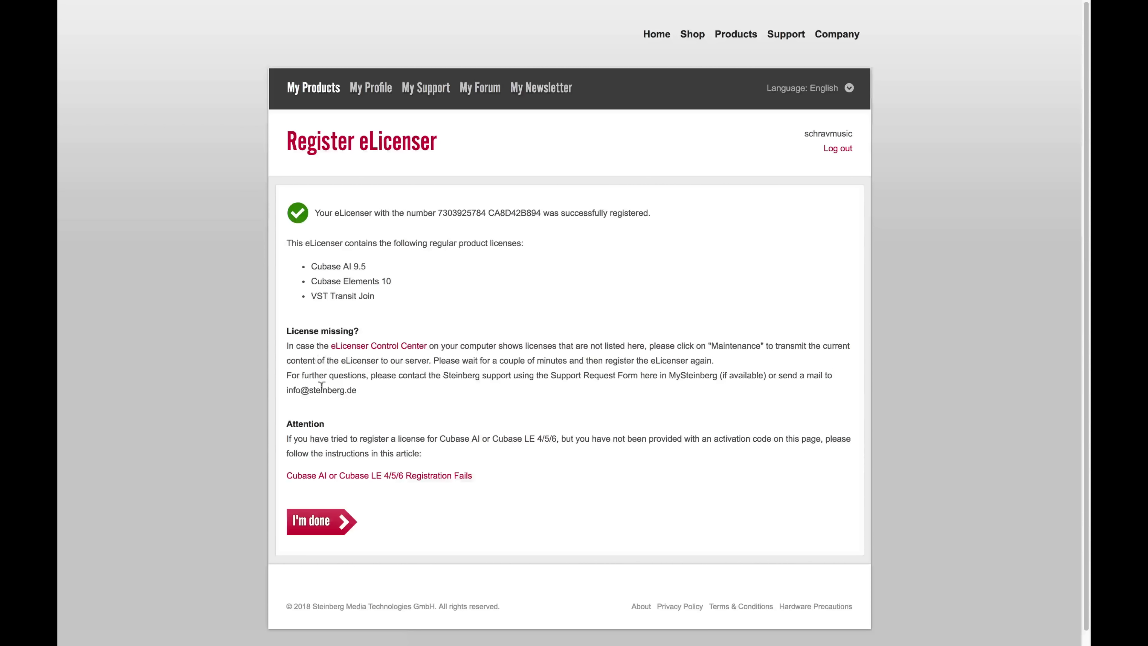
click(319, 533)
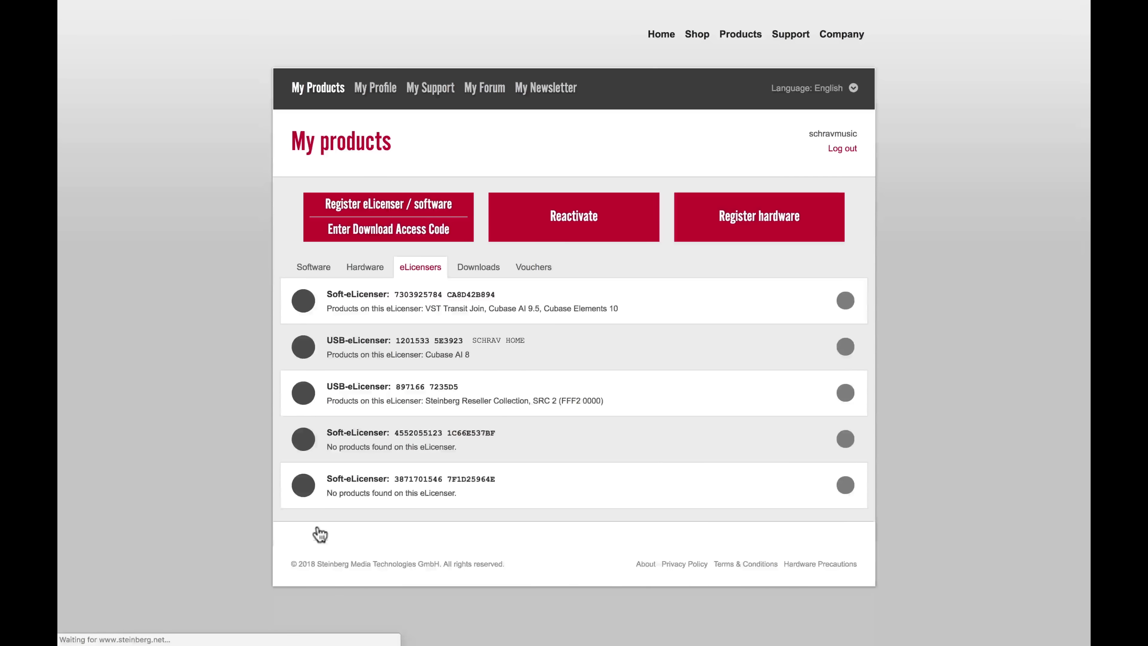
Review the first Soft-eLicenser's activation codes, collapse them, then choose Reactivate for it.
click(647, 296)
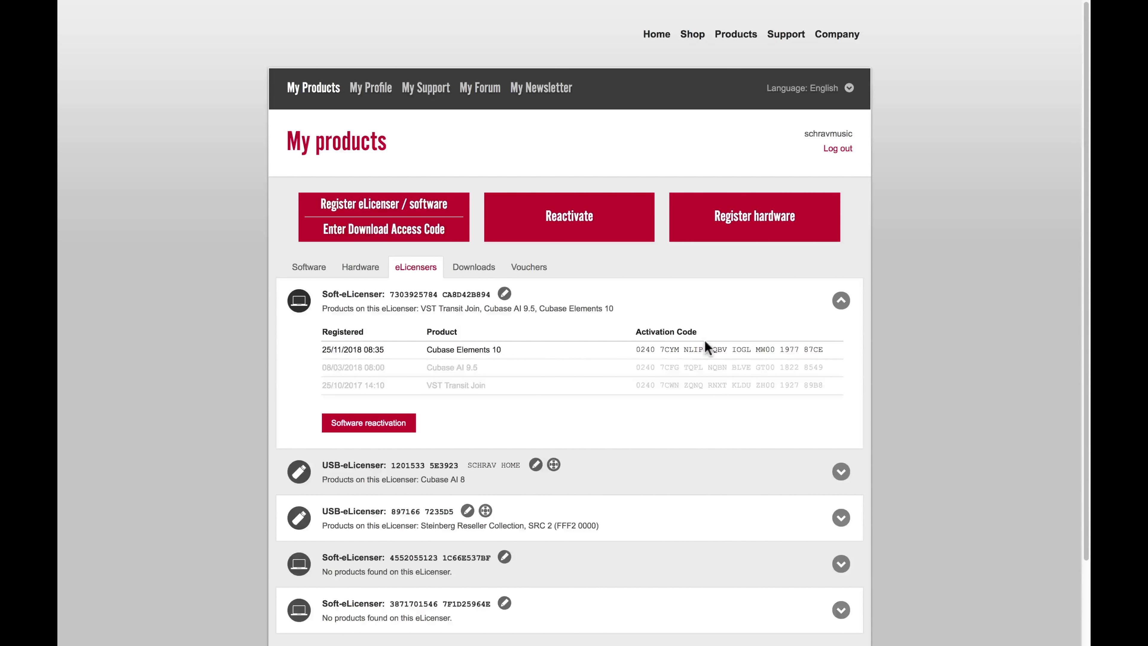
click(841, 302)
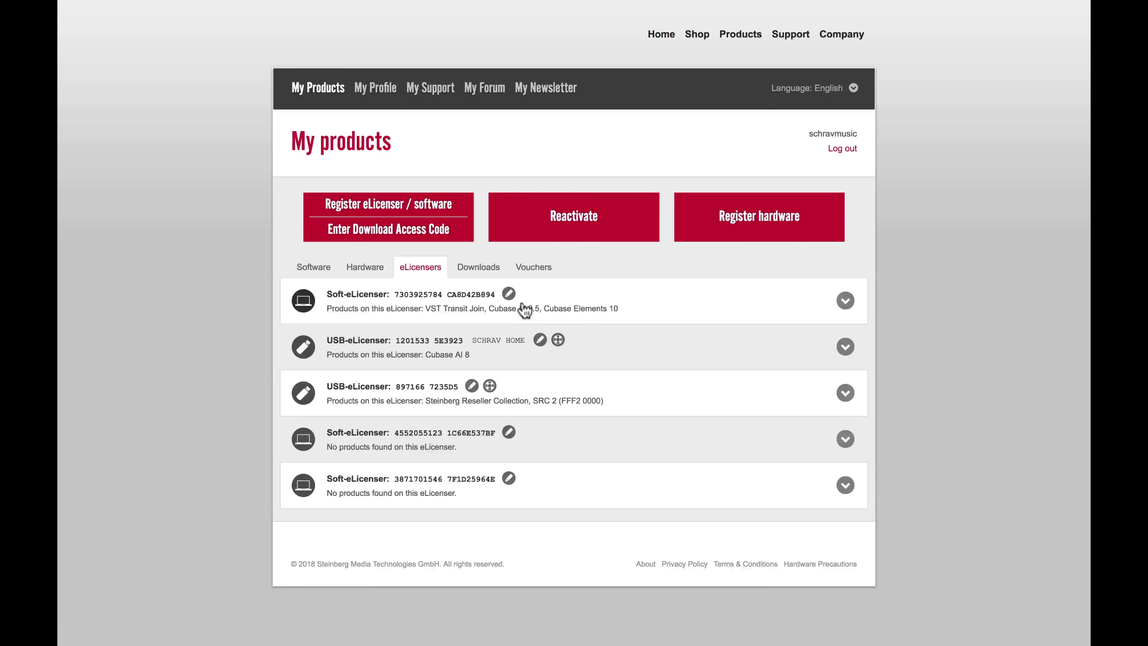
click(589, 239)
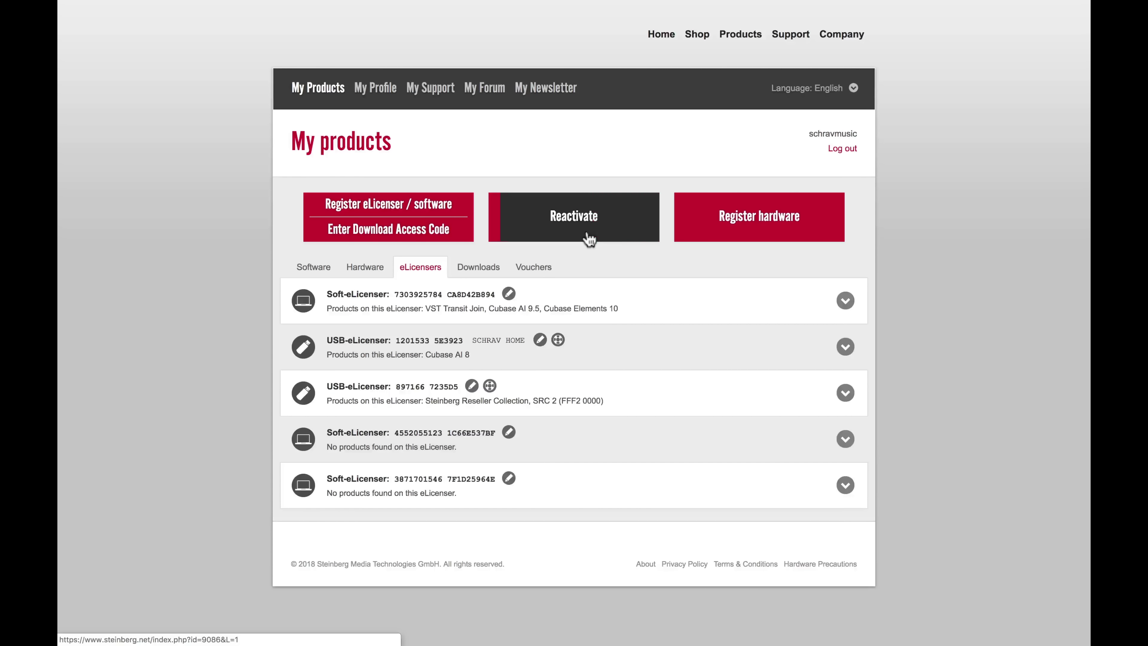
click(590, 239)
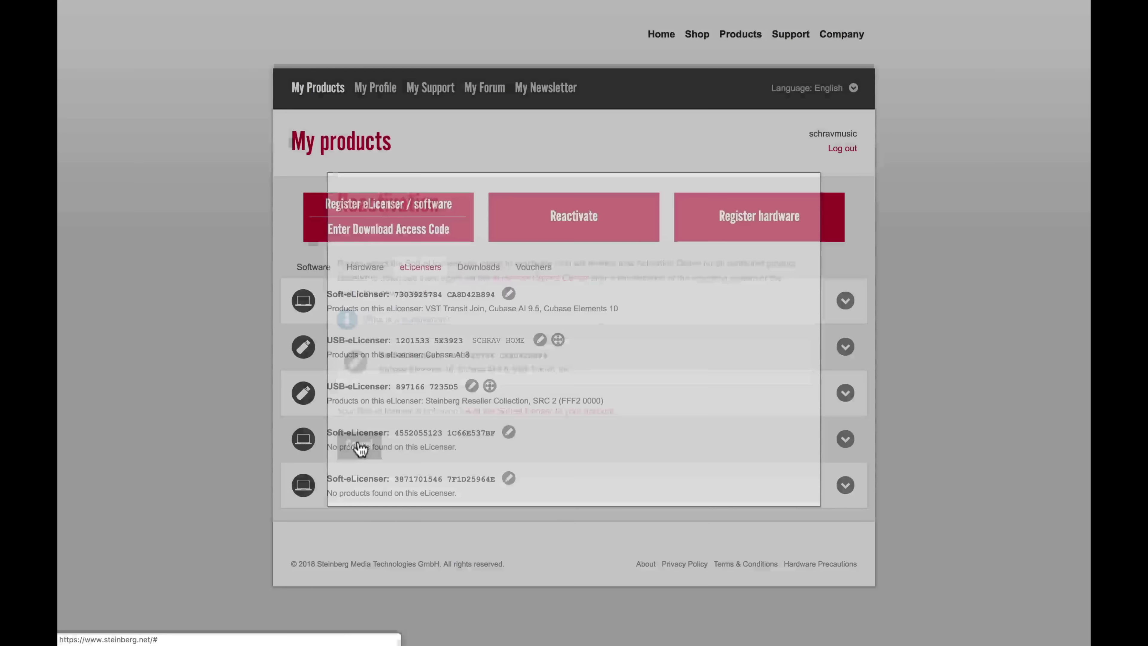
Dismiss the Reactivation dialog and launch Cubase LE AI Elements 10 from the Applications folder.
click(359, 446)
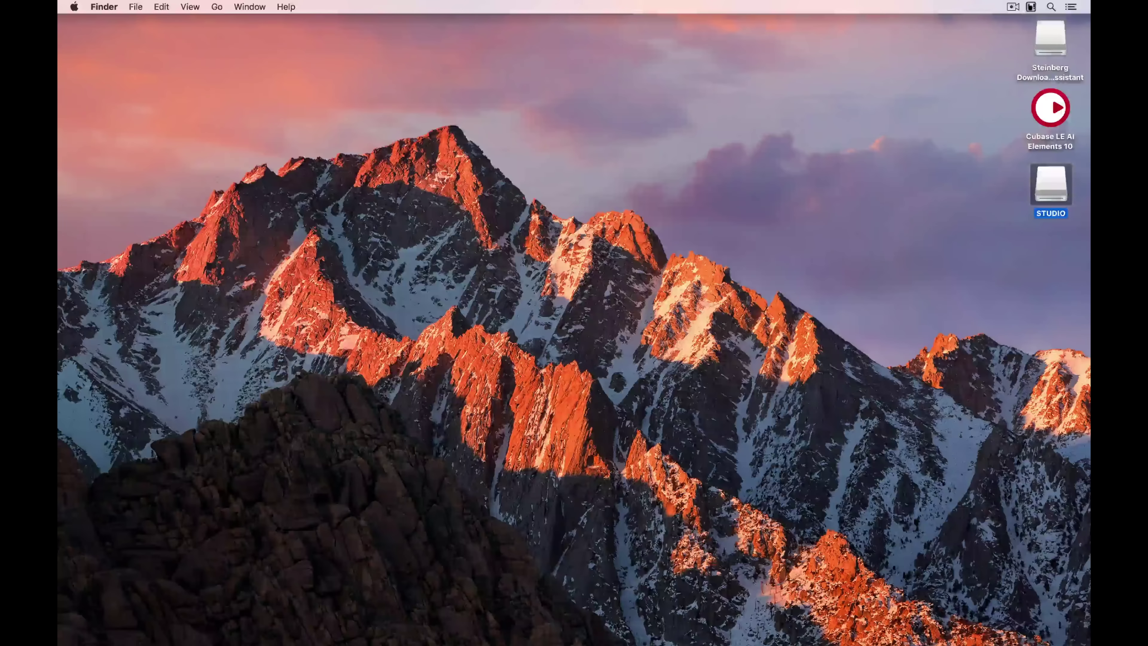
click(218, 7)
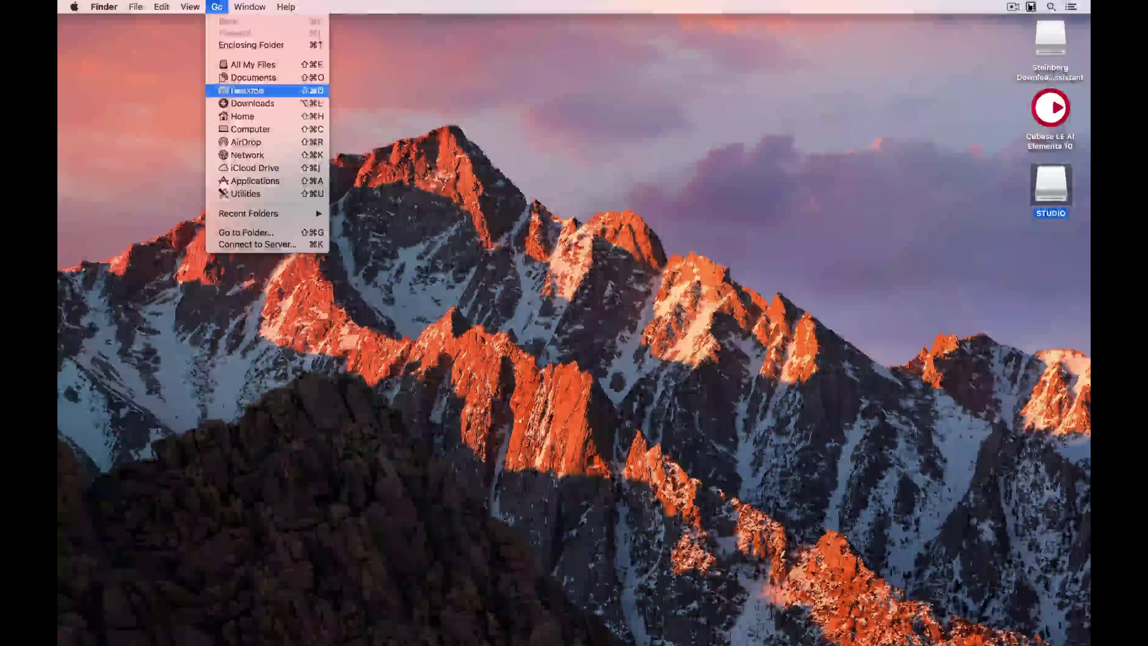
click(252, 181)
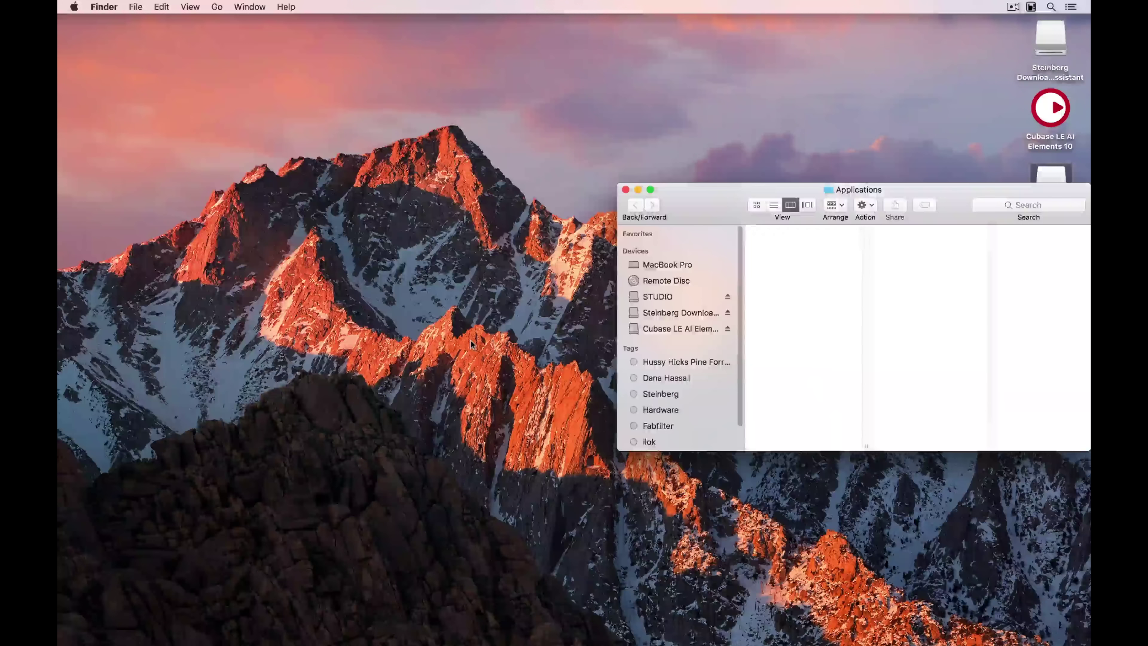
scroll(781, 381, down, 8)
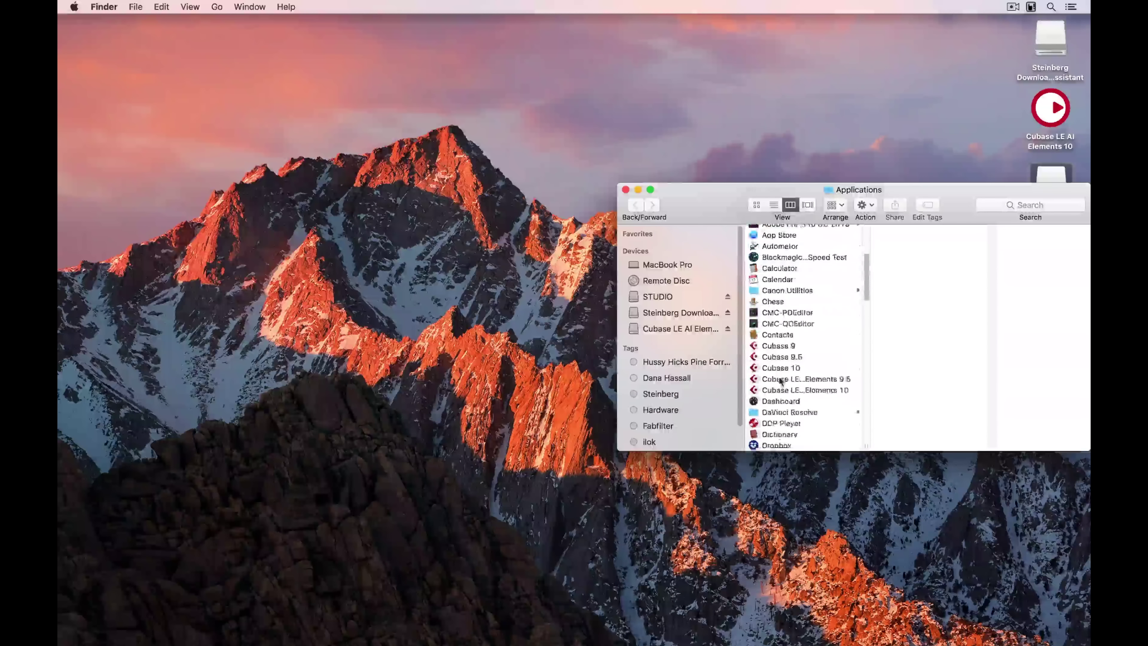
double_click(816, 361)
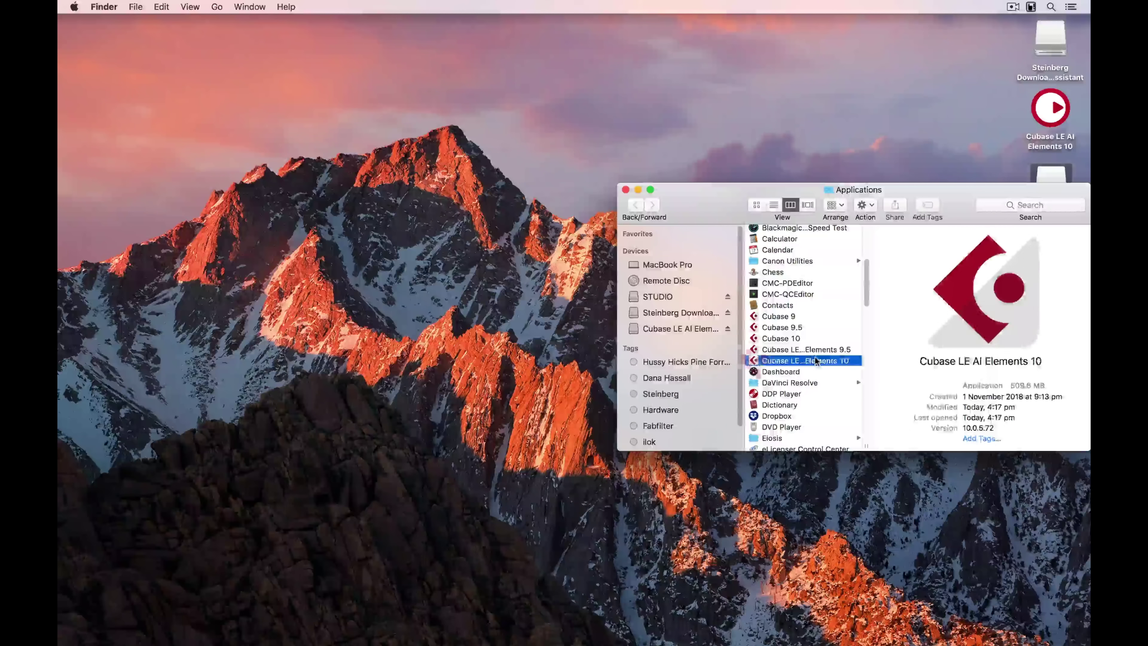
click(625, 190)
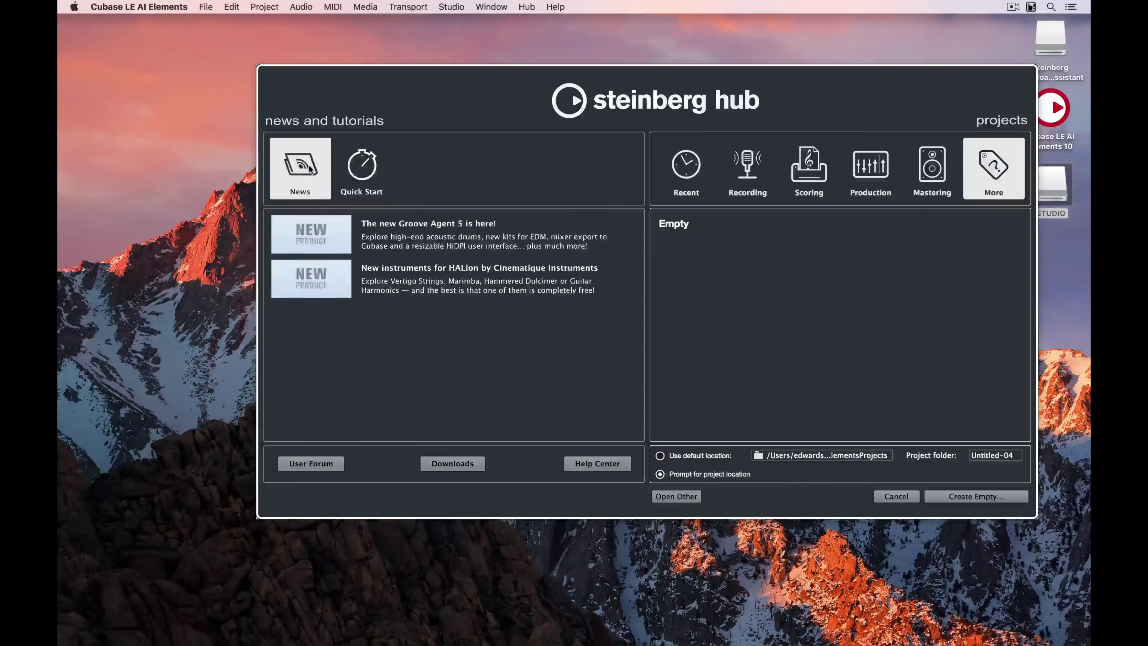
Pick the Dance Production template under Production, with Prompt for project location enabled.
click(752, 177)
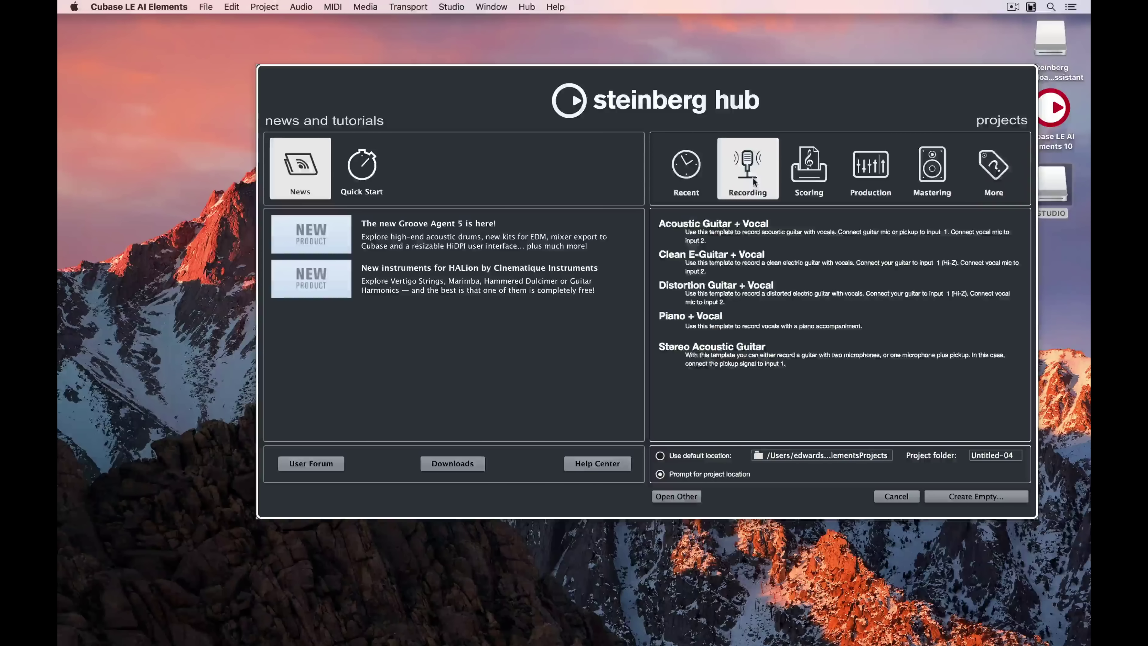
click(800, 177)
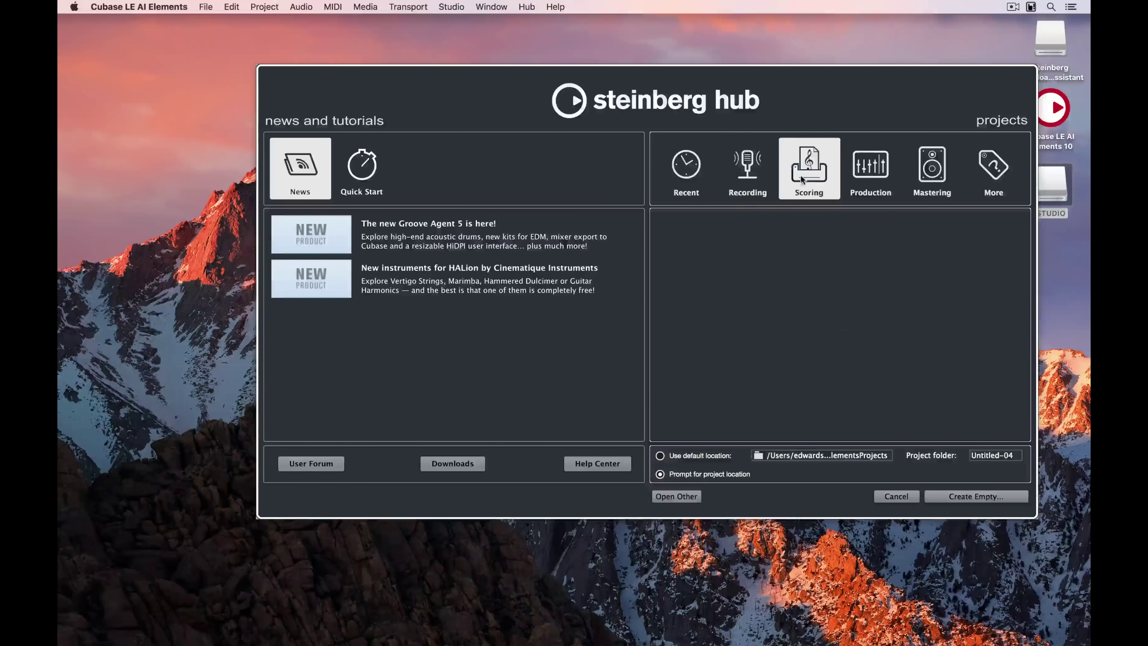
click(864, 168)
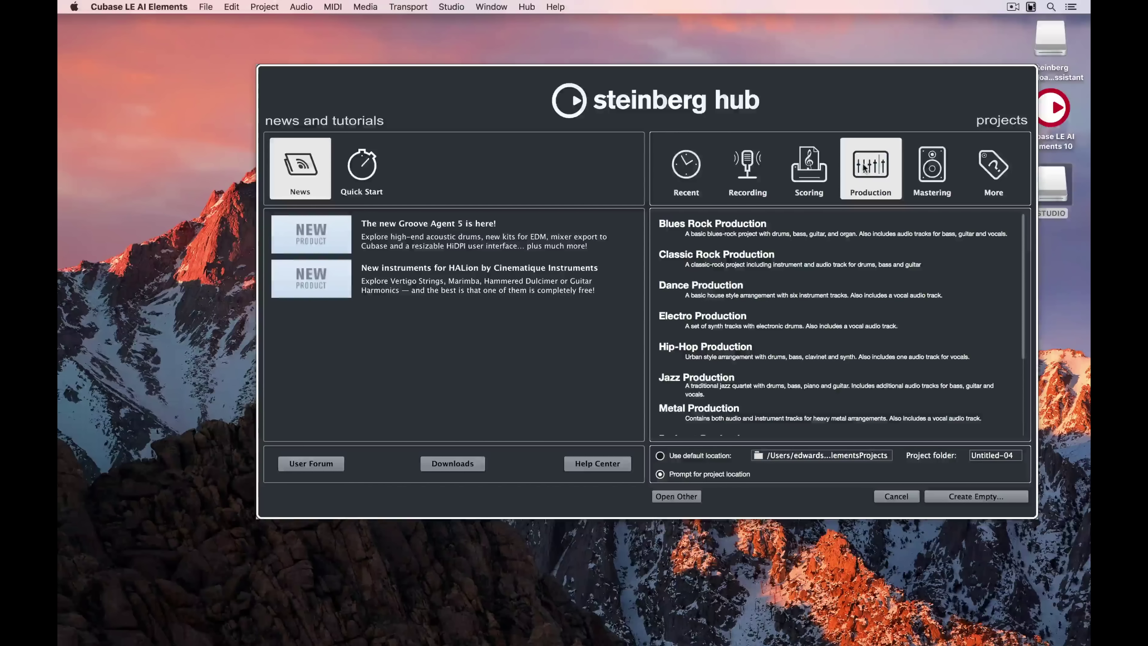
click(942, 170)
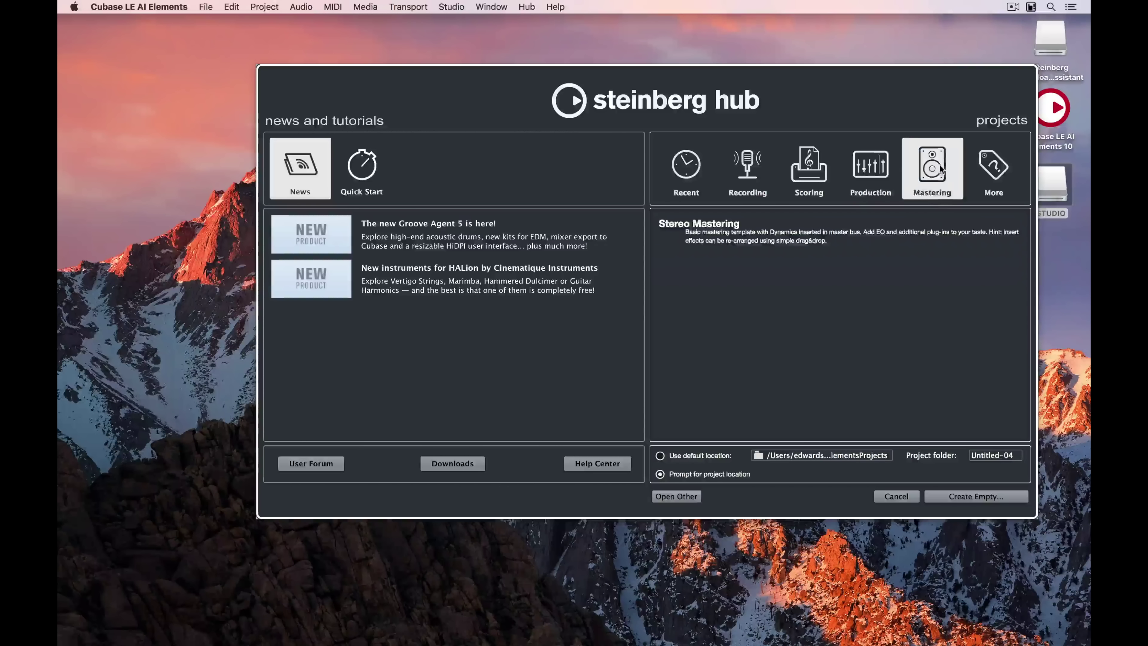
click(895, 165)
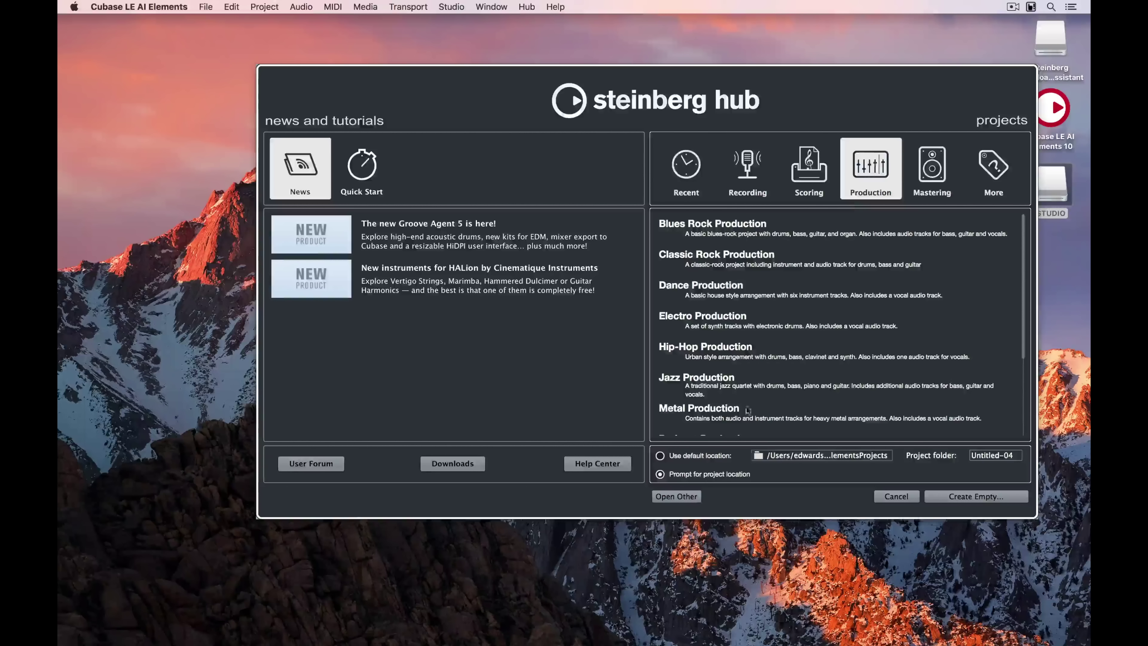
click(660, 474)
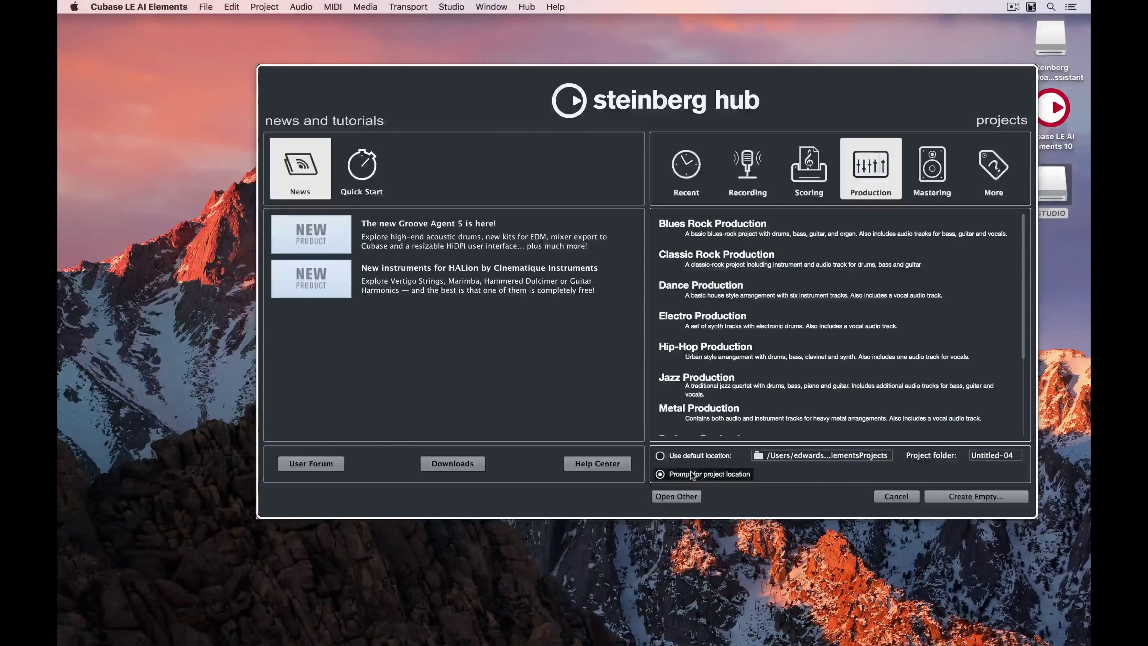
click(729, 295)
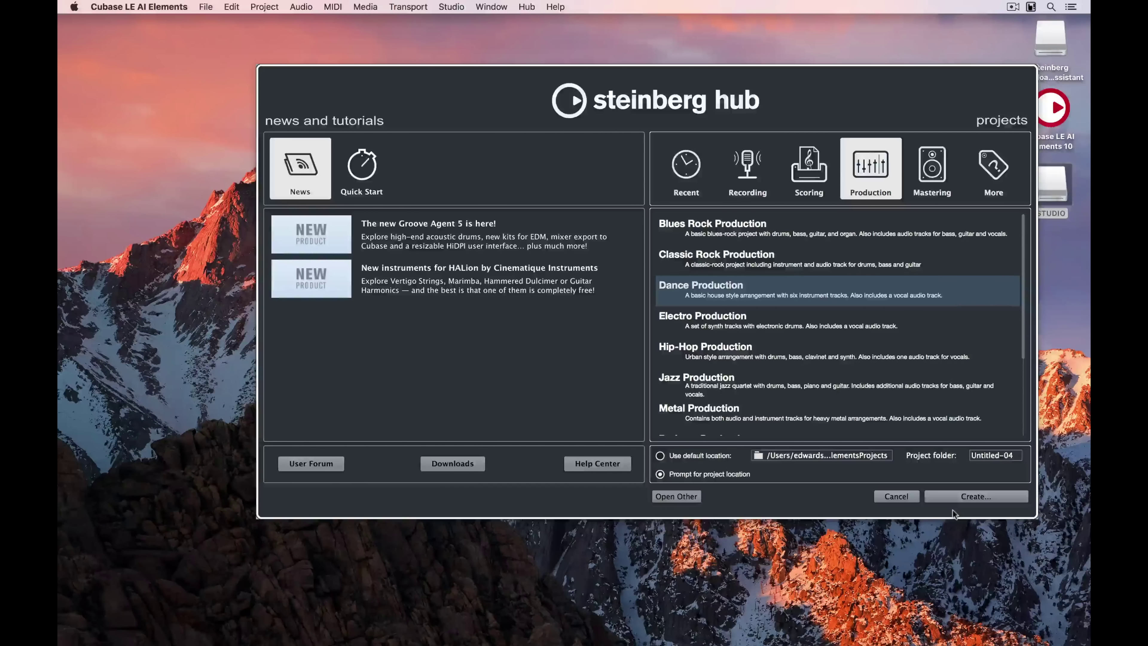
Create the Dance Production project in the Documents > Cubase Elements 10 folder.
click(949, 497)
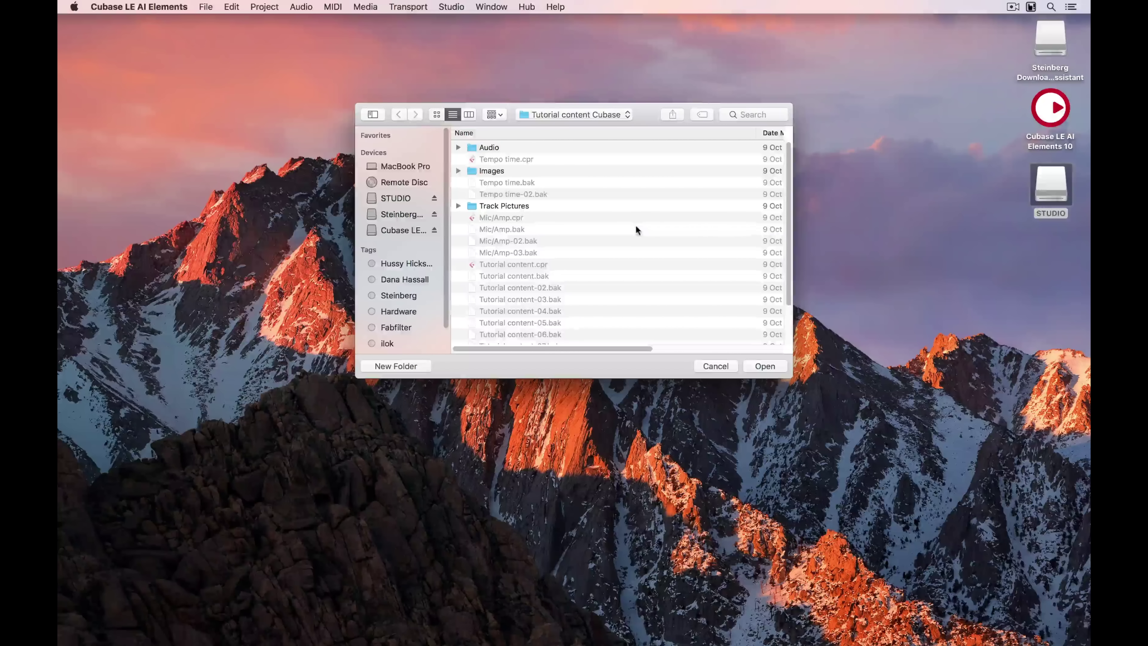
click(566, 114)
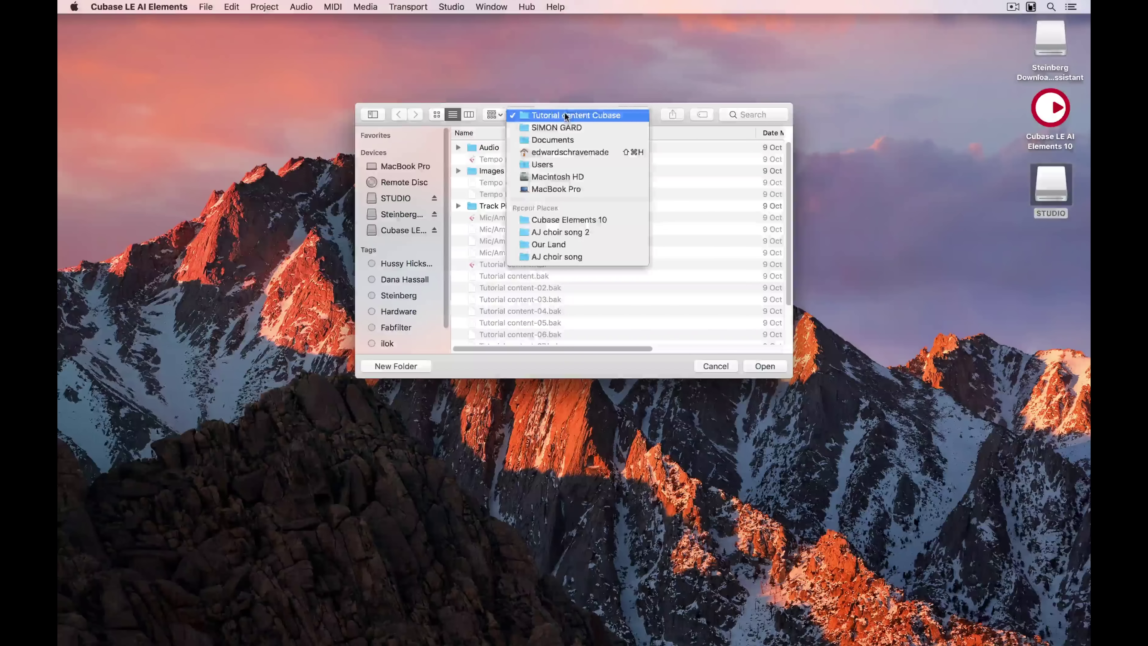
click(556, 142)
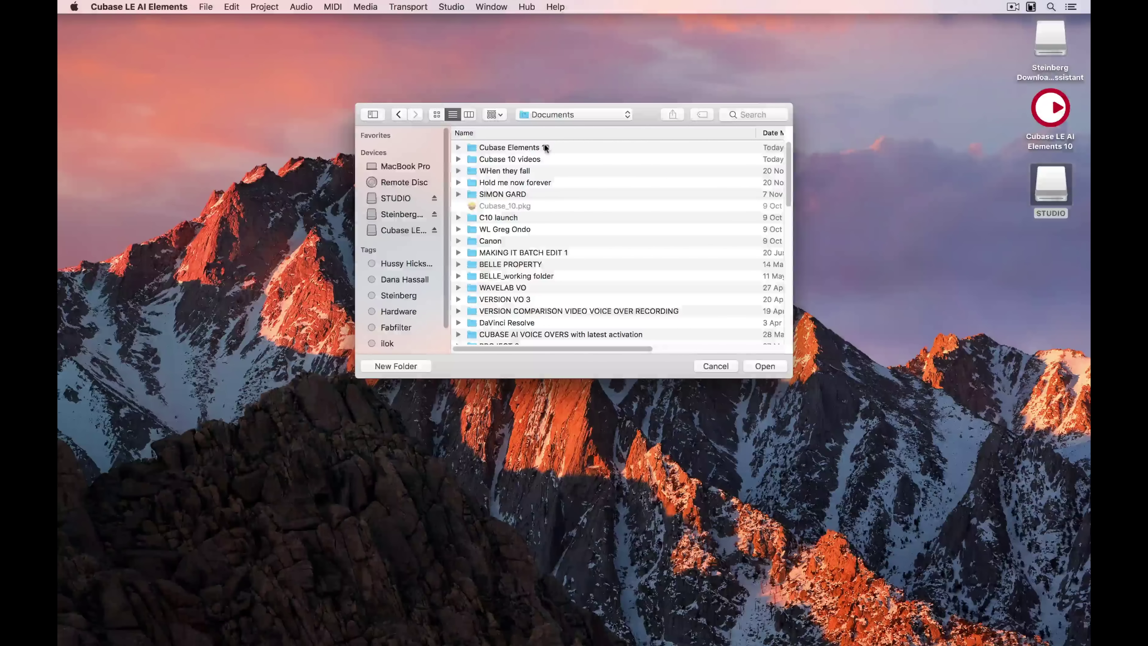
click(546, 148)
click(751, 364)
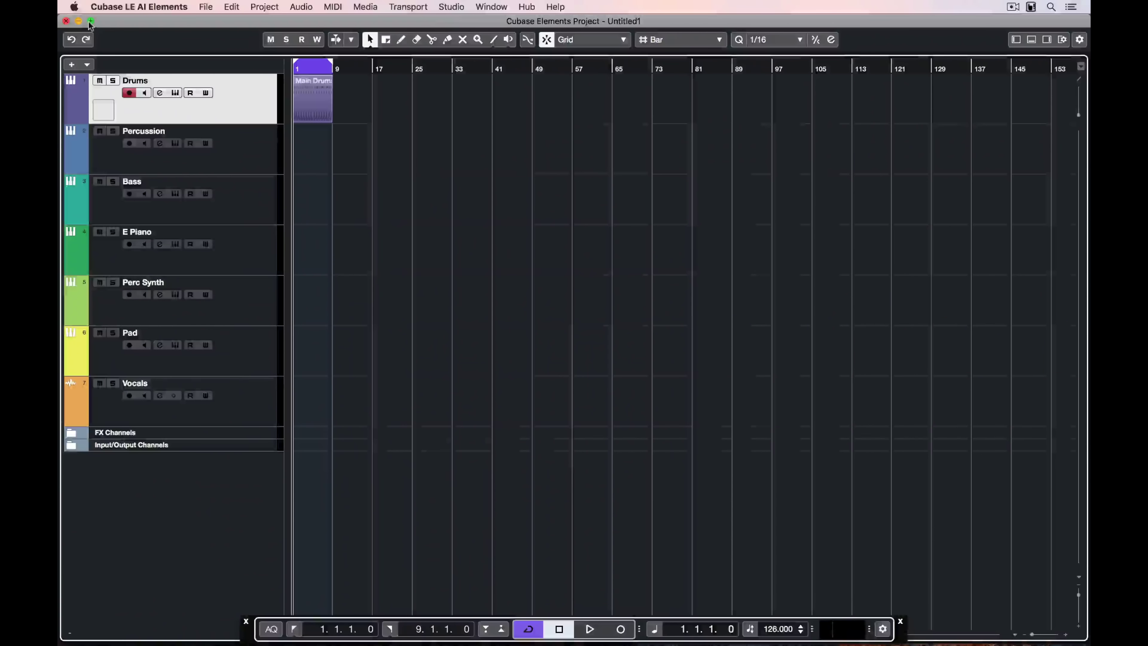
Start playback of the Dance Production project with the Space bar.
key(space)
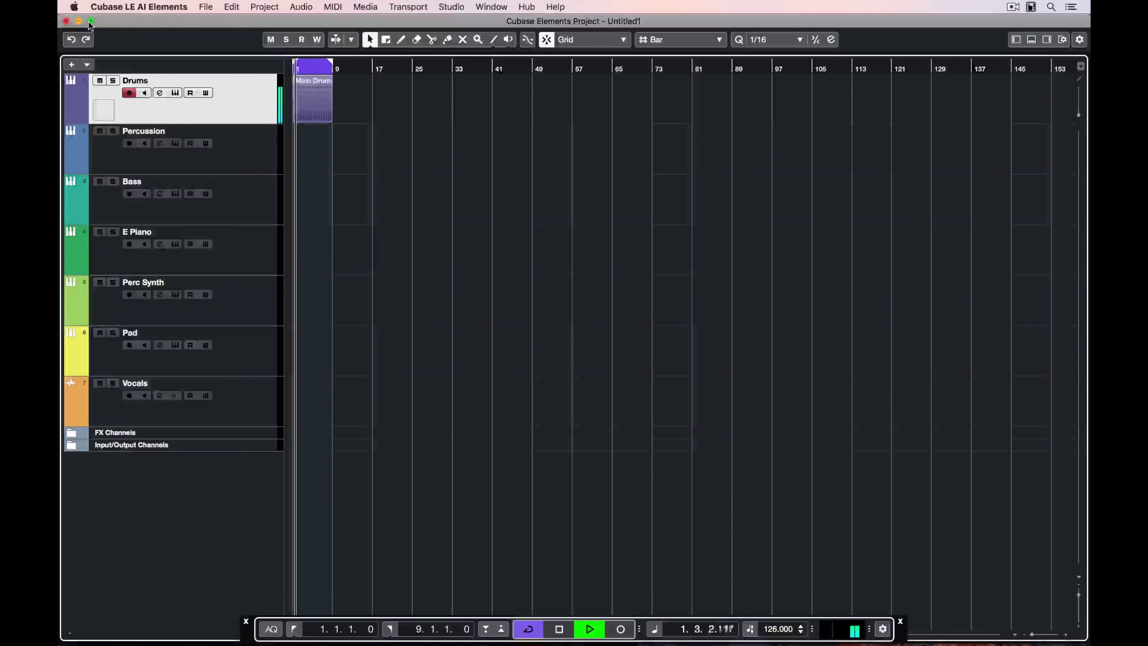